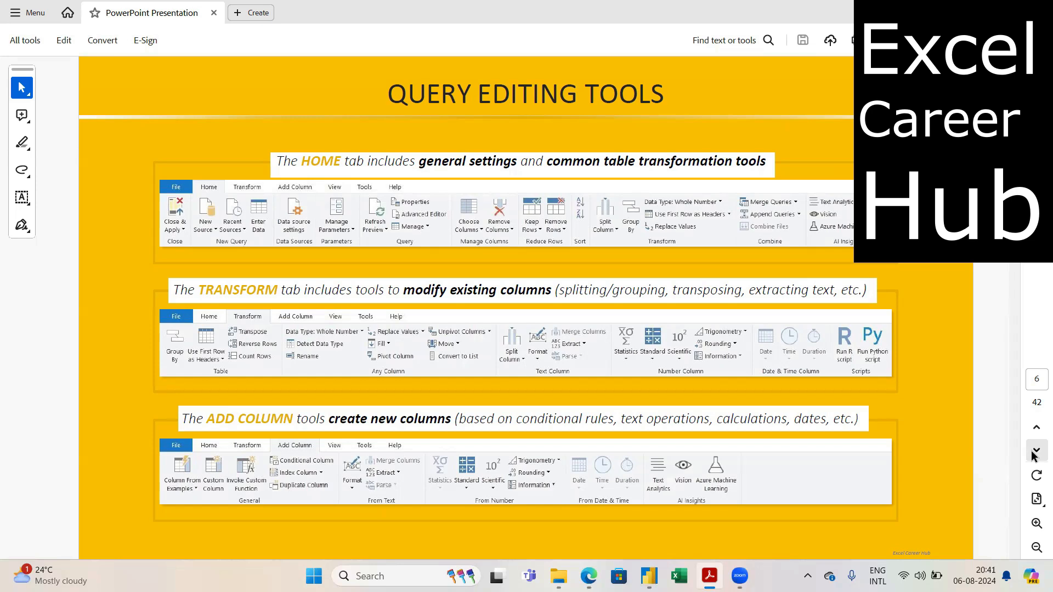
# Step: Page through the training slides on query editing tools and basic table transformations
pyautogui.click(1035, 451)
pyautogui.click(1036, 450)
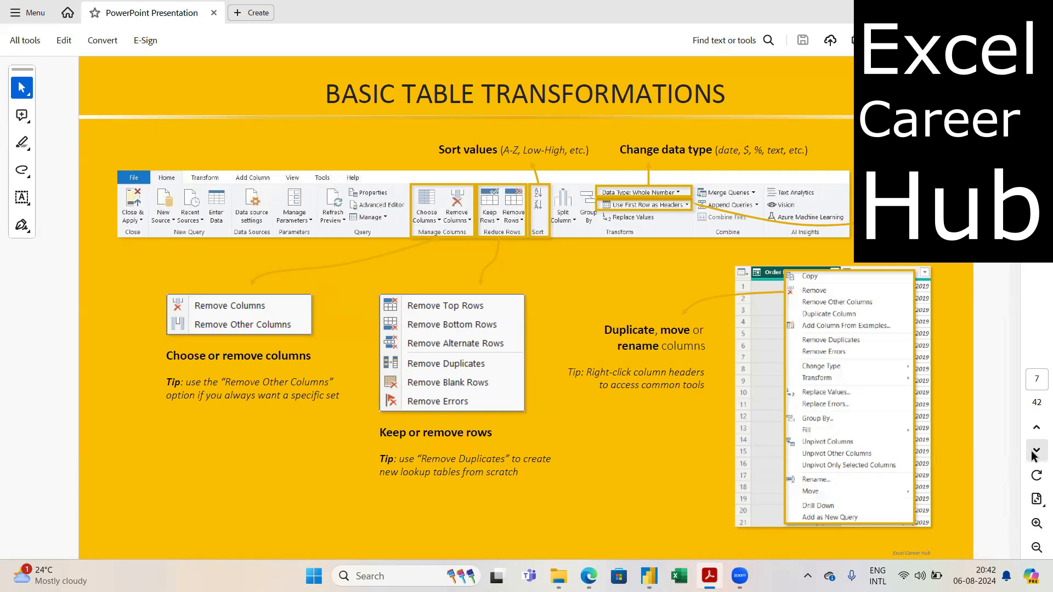
pyautogui.click(1033, 456)
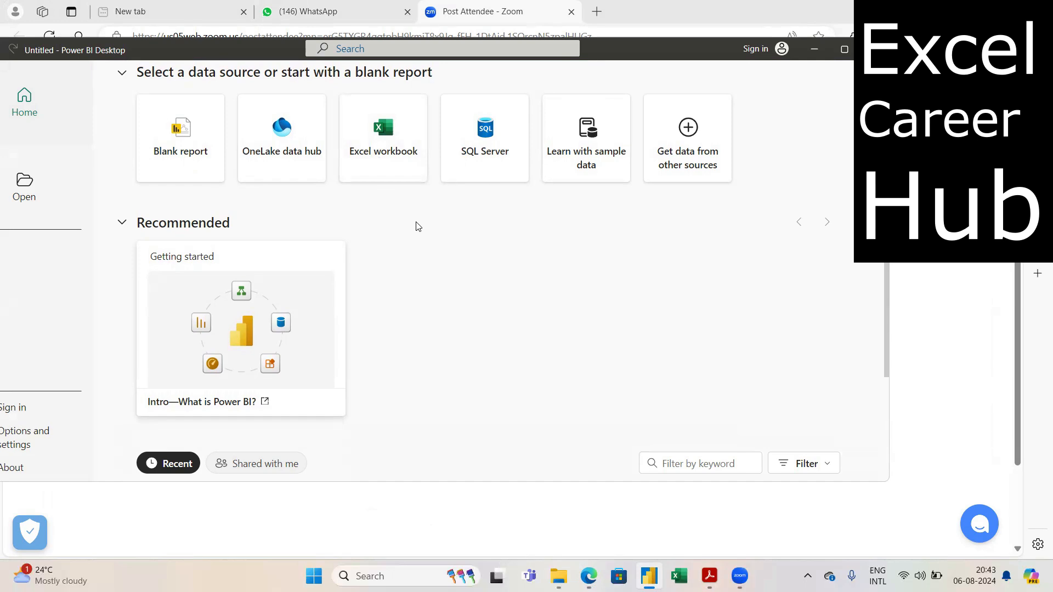
# Step: Create a blank report in Power BI Desktop and open the list of common data sources
pyautogui.click(173, 151)
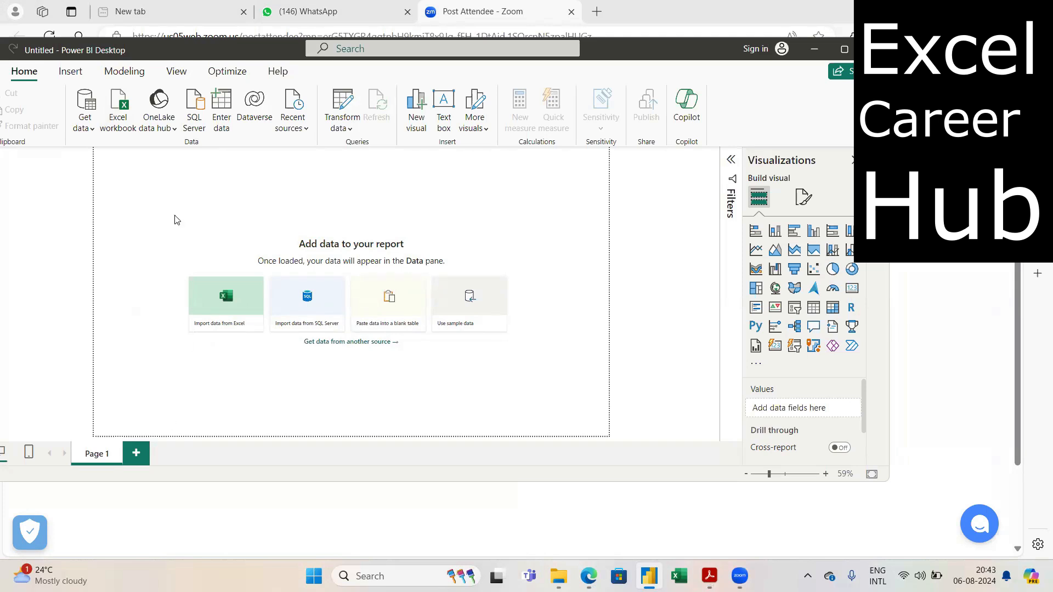
pyautogui.click(93, 129)
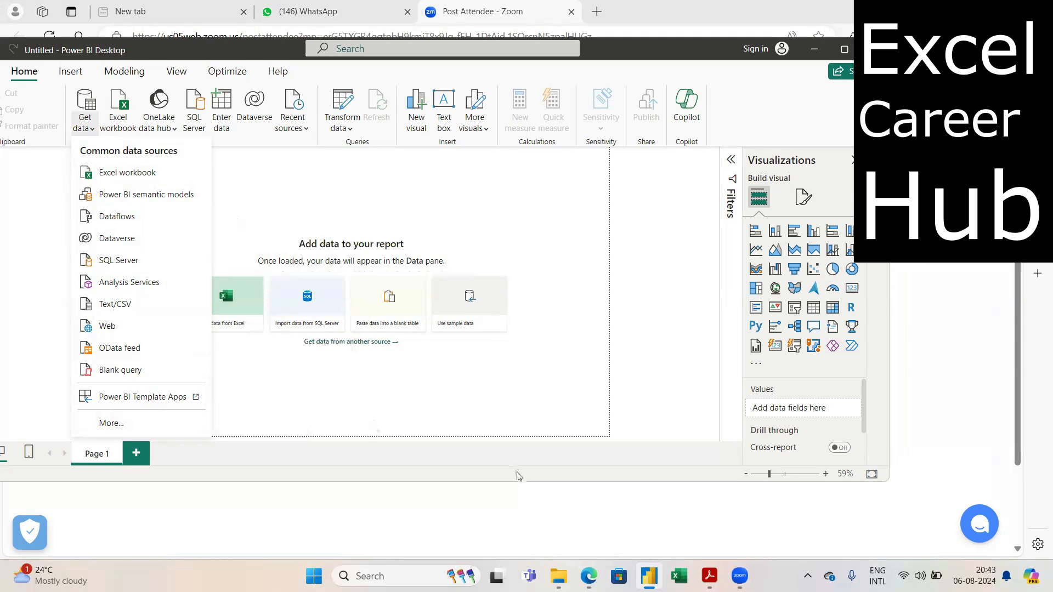
# Step: Switch to File Explorer and extract the Mega Project zip archive in the Power BI Trg folder
pyautogui.click(556, 566)
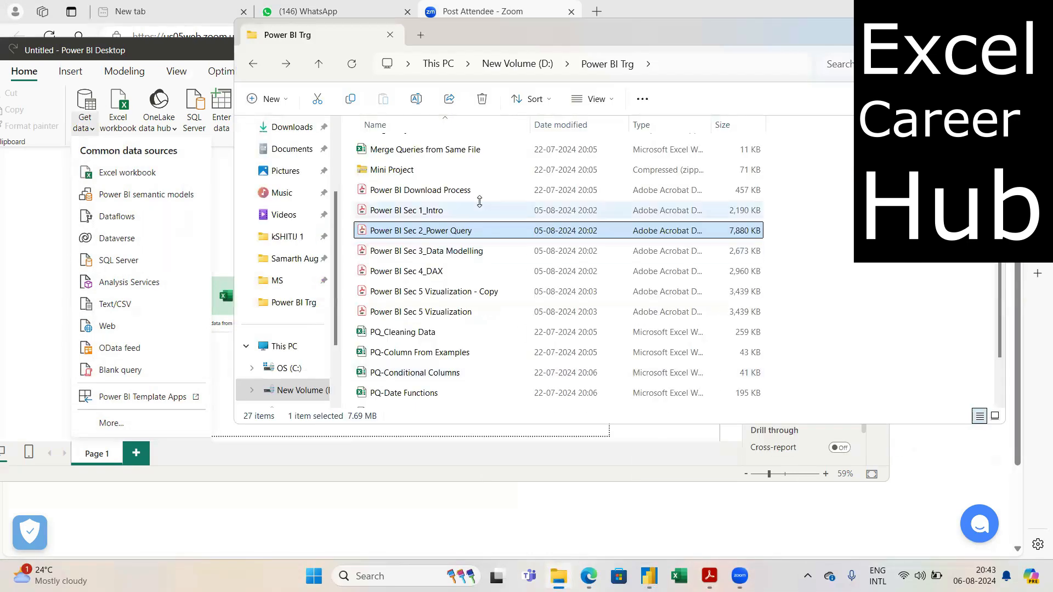
pyautogui.scroll(4, 448, 285)
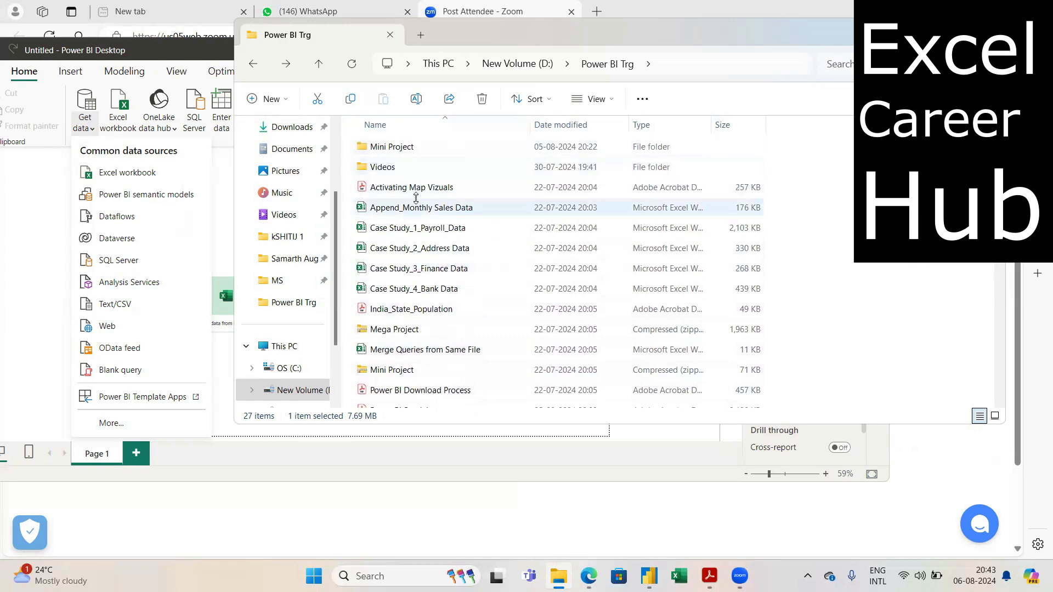
pyautogui.click(399, 331)
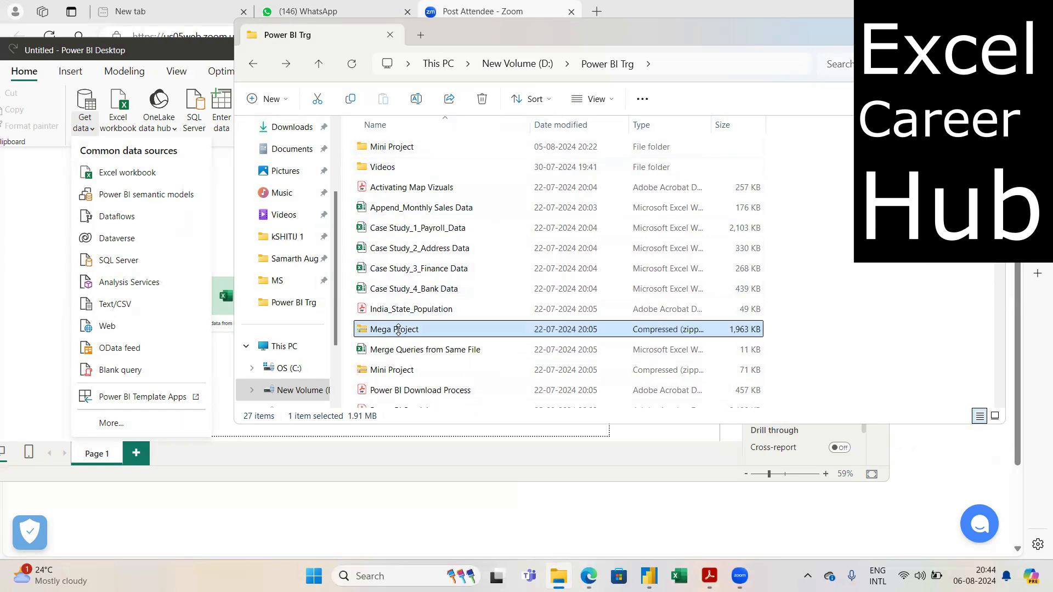
pyautogui.rightClick(400, 333)
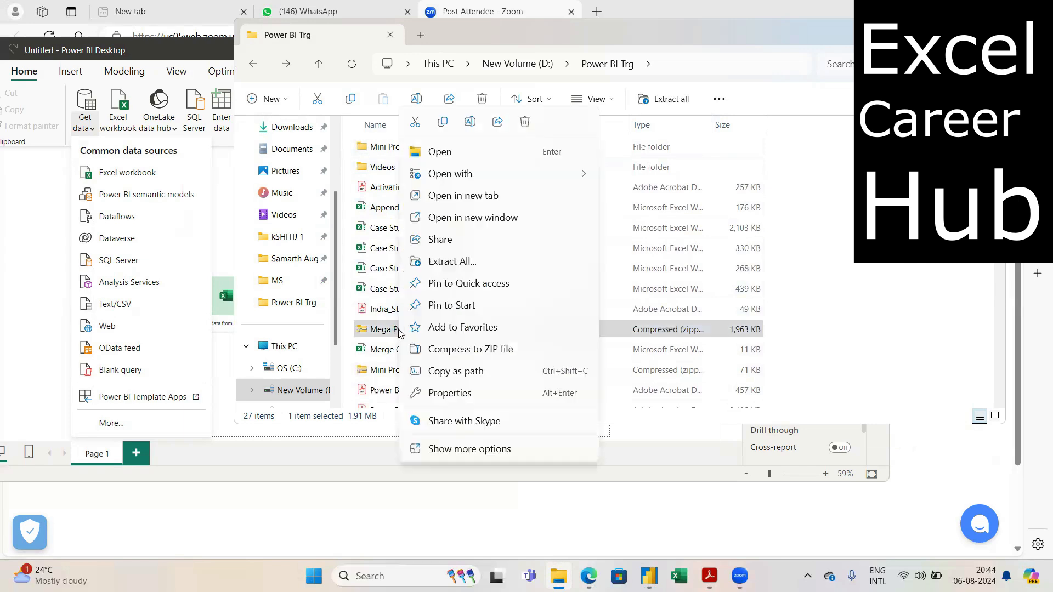
pyautogui.click(465, 263)
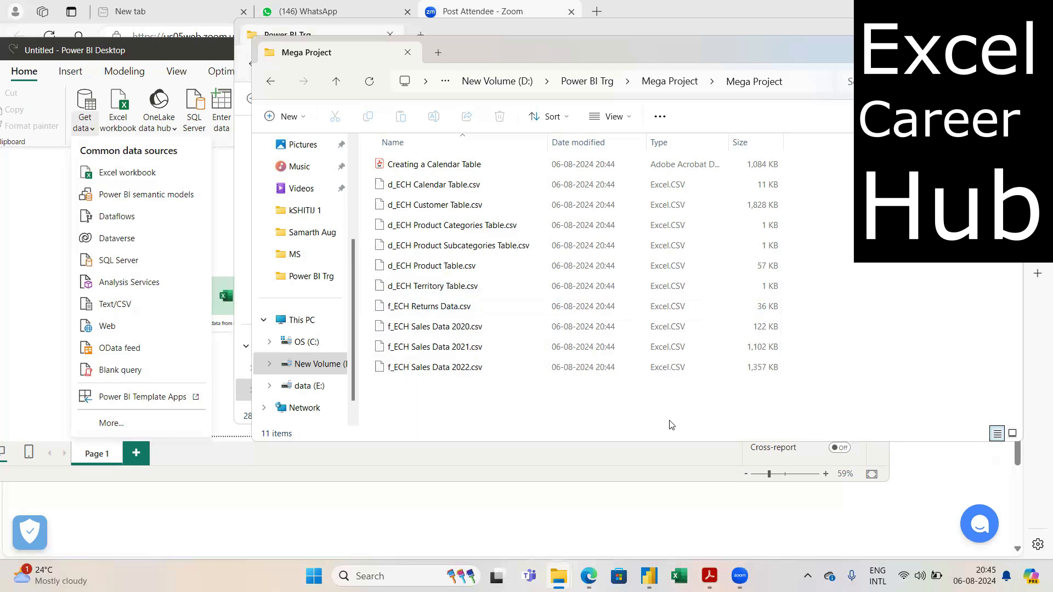
# Step: Go back up to the Power BI Trg folder and reopen the extracted Mega Project folder down to its inner folder
pyautogui.click(271, 82)
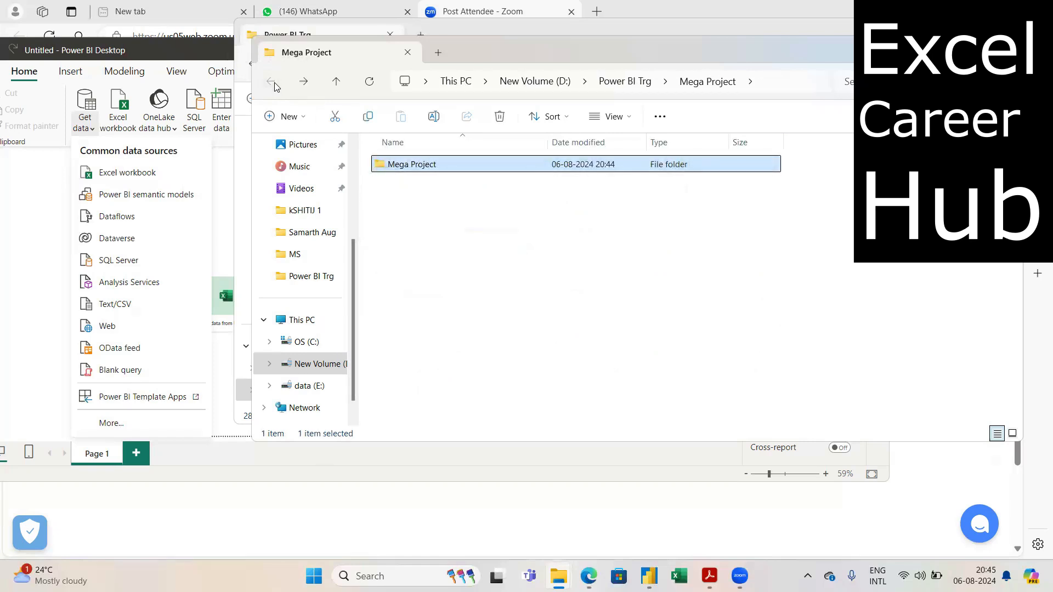
pyautogui.click(275, 87)
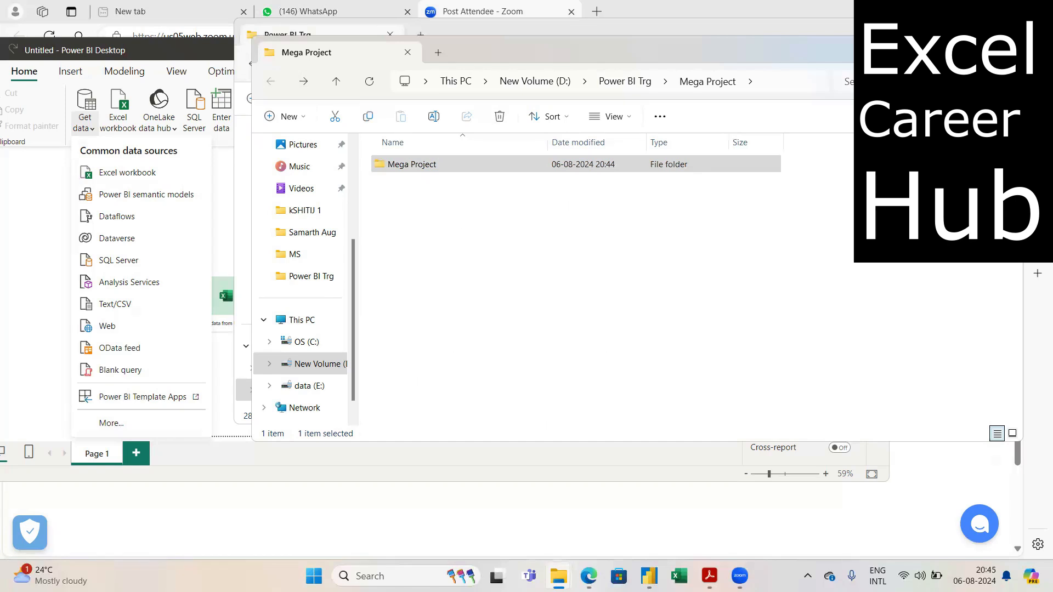
pyautogui.click(630, 86)
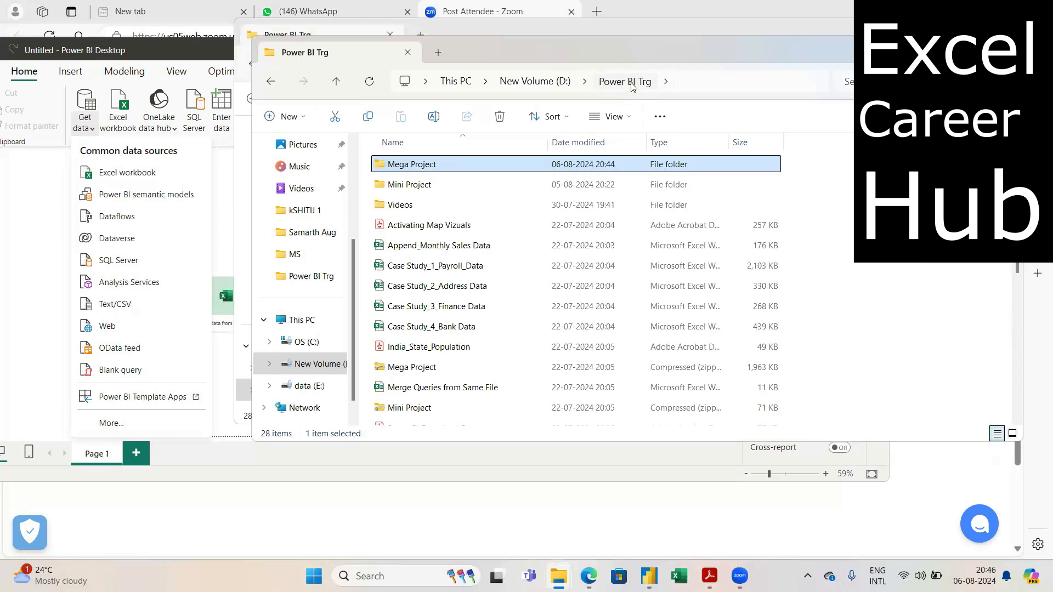
pyautogui.doubleClick(456, 164)
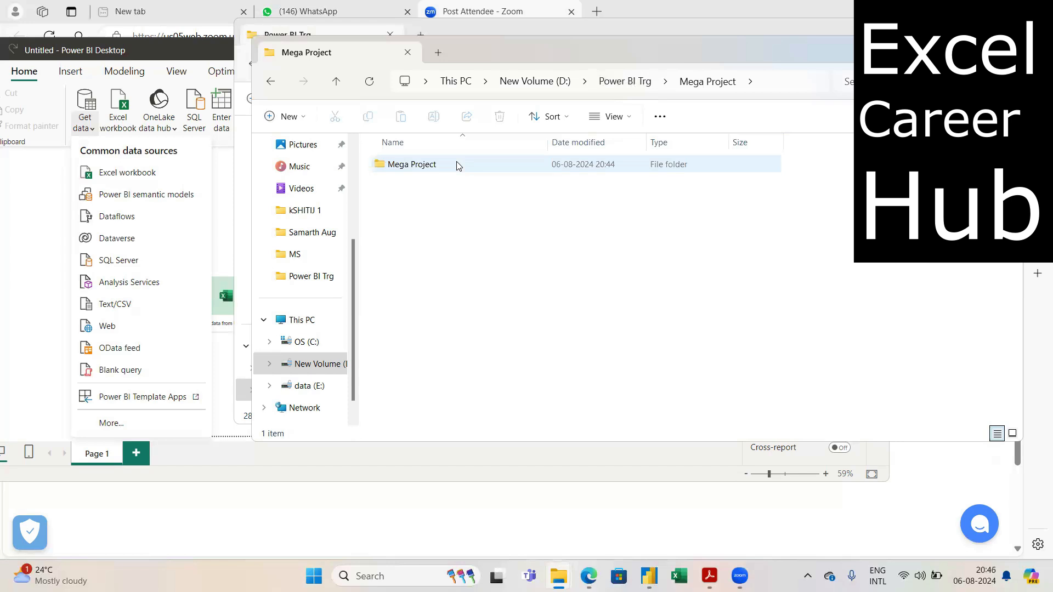
pyautogui.doubleClick(456, 165)
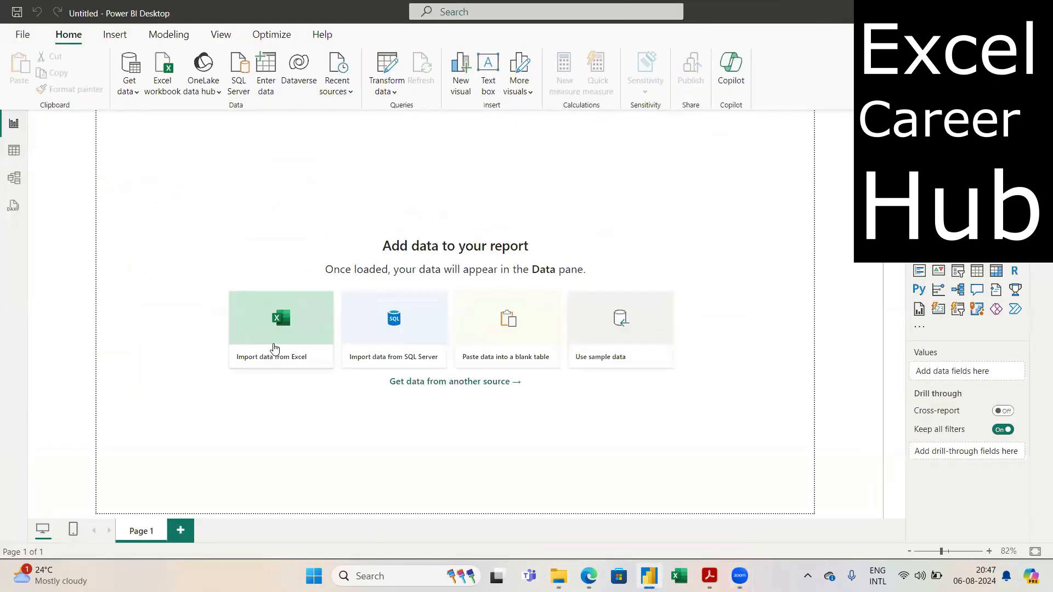
# Step: In Power BI Desktop, import the Text/CSV file d_ECH Customer Table.csv from the inner Mega Project folder under D:\Power BI Trg and open it for transformation
pyautogui.click(137, 92)
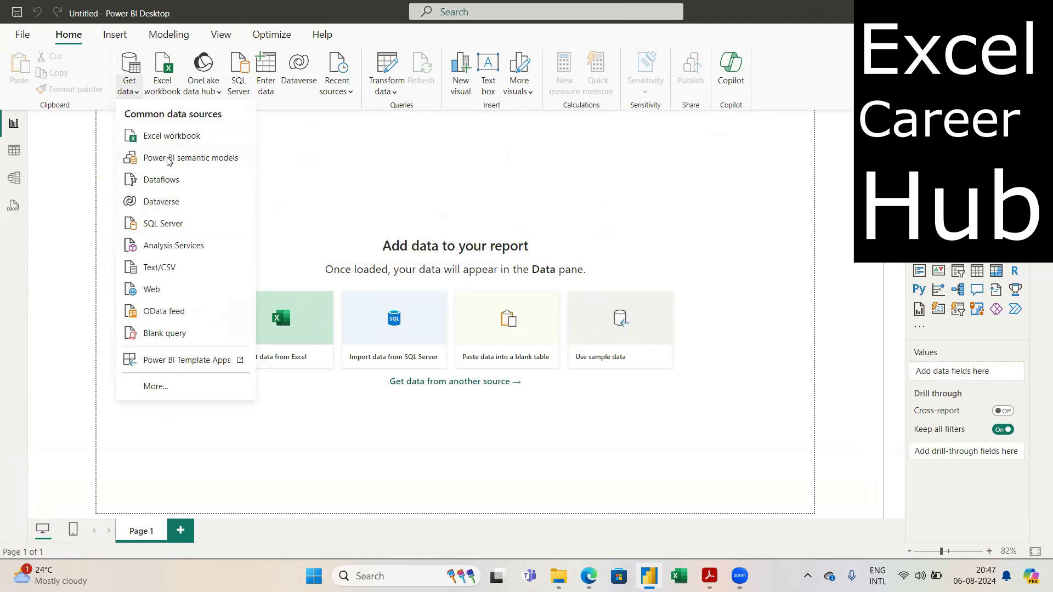
pyautogui.click(159, 268)
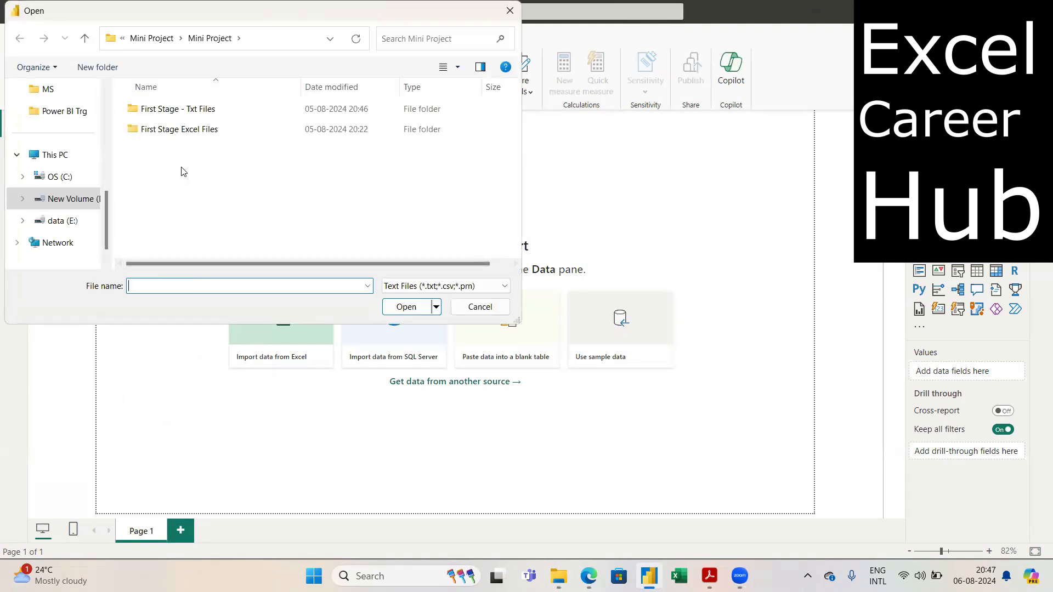
pyautogui.click(91, 200)
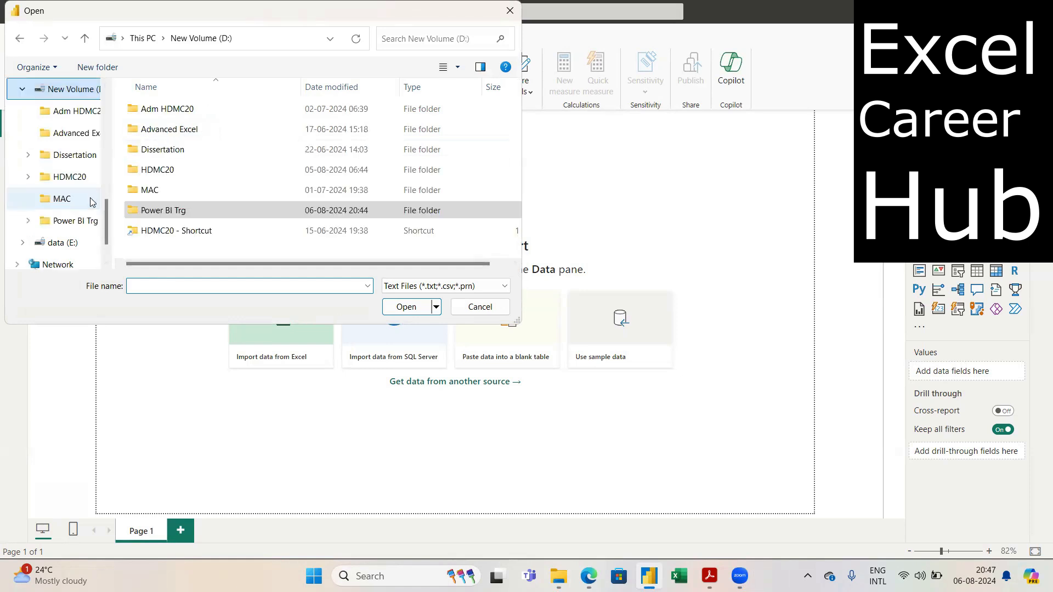
pyautogui.doubleClick(152, 174)
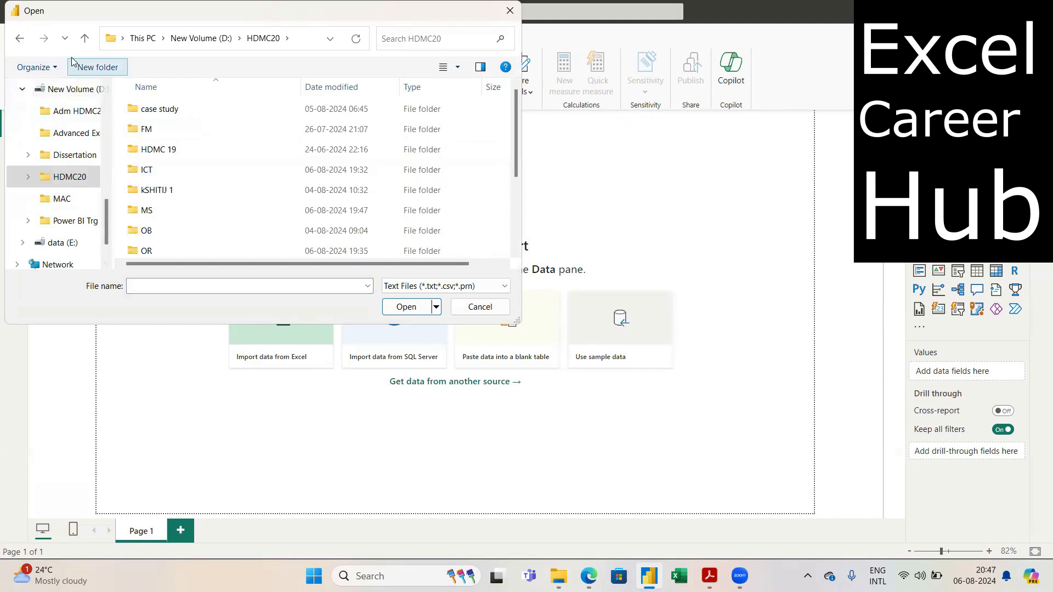
pyautogui.click(23, 38)
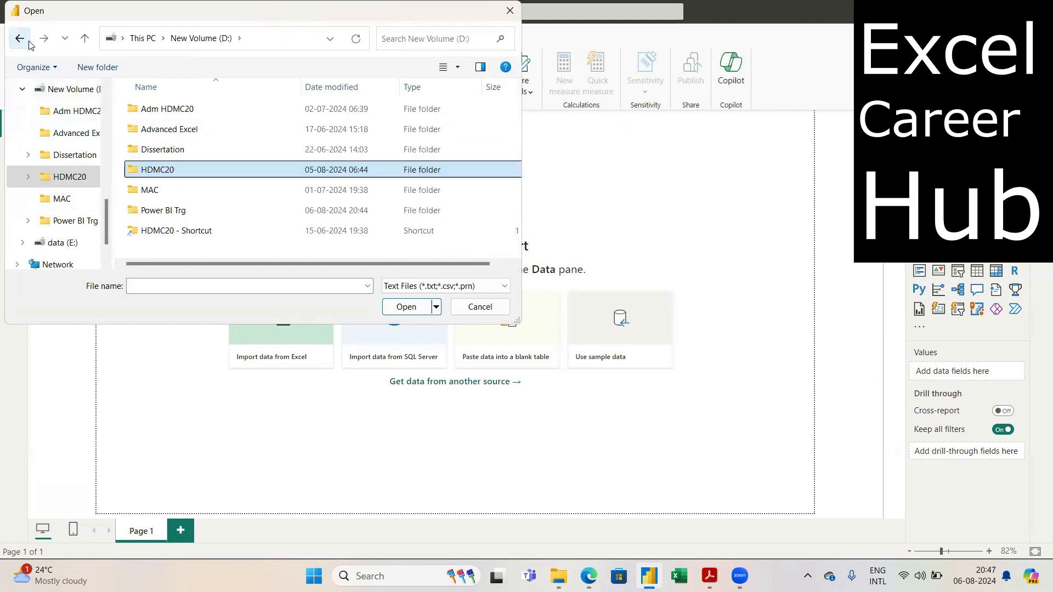
pyautogui.doubleClick(164, 213)
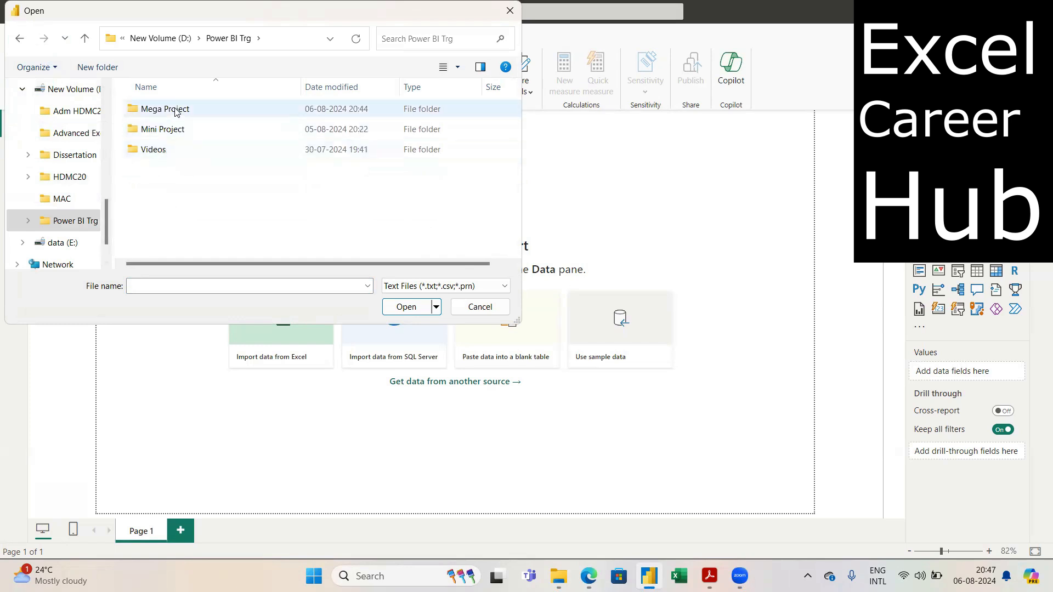
pyautogui.doubleClick(175, 111)
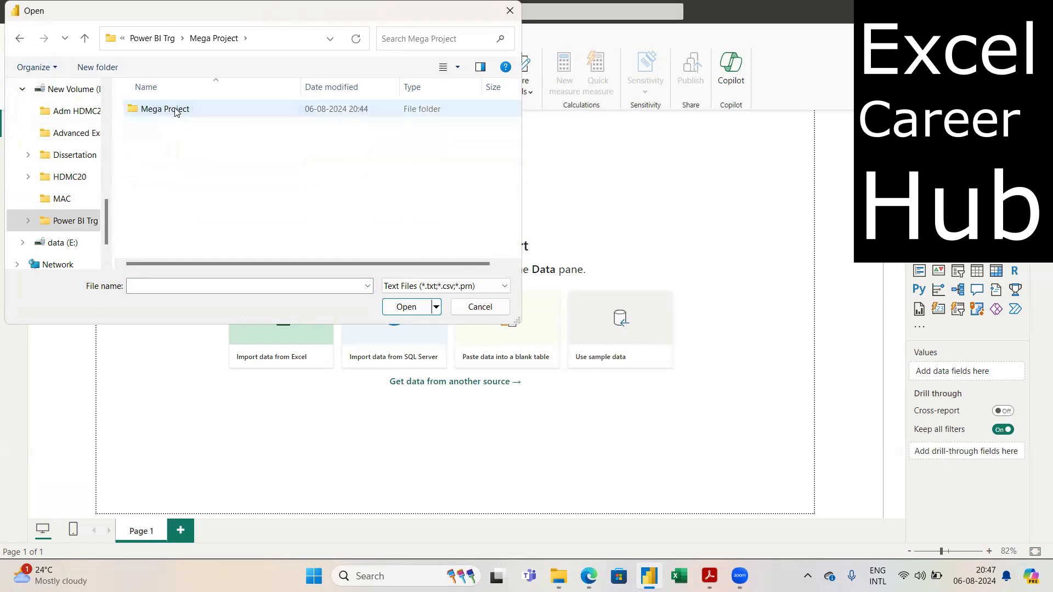
pyautogui.doubleClick(175, 109)
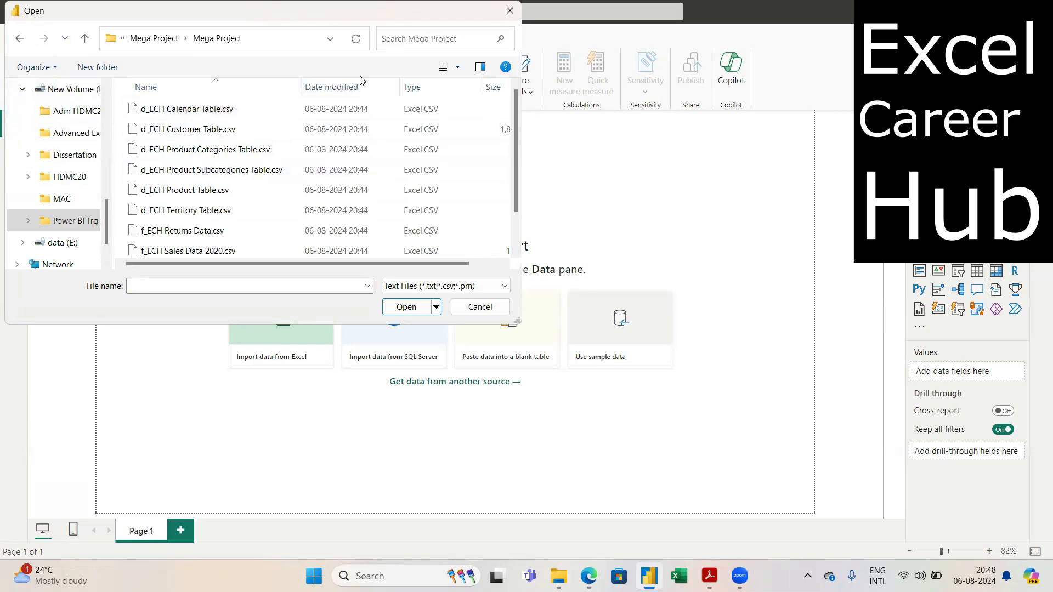
pyautogui.doubleClick(204, 131)
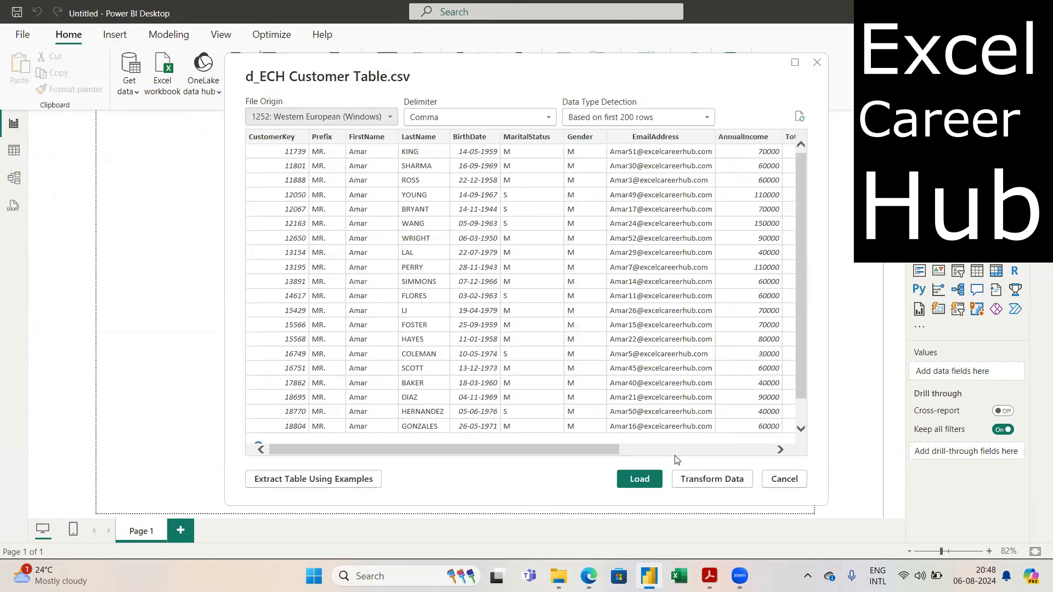
pyautogui.click(698, 480)
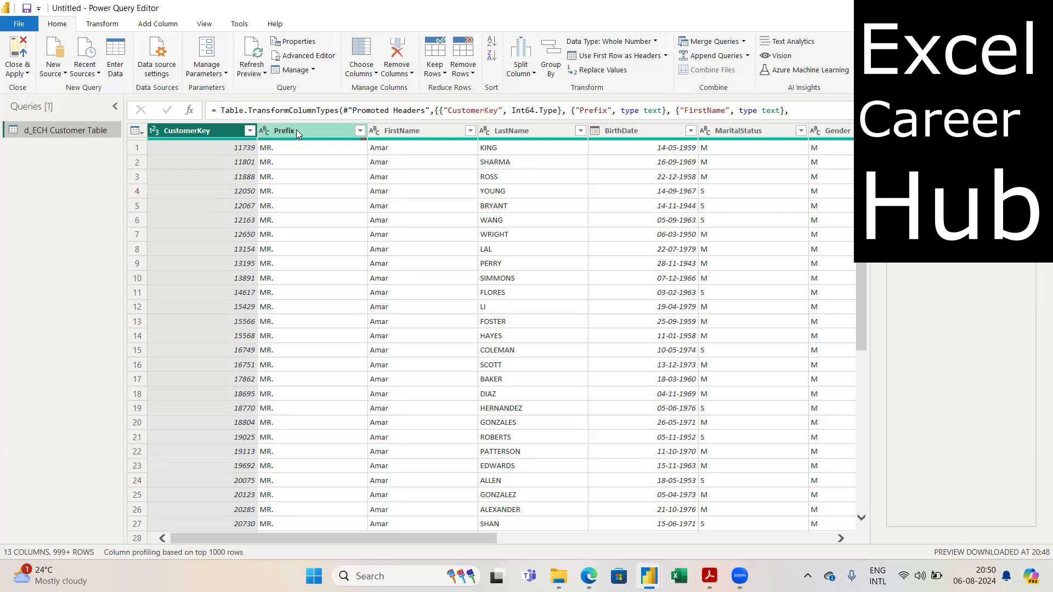
# Step: Set up a merge of the Prefix, FirstName and LastName columns with a space as separator
pyautogui.click(105, 23)
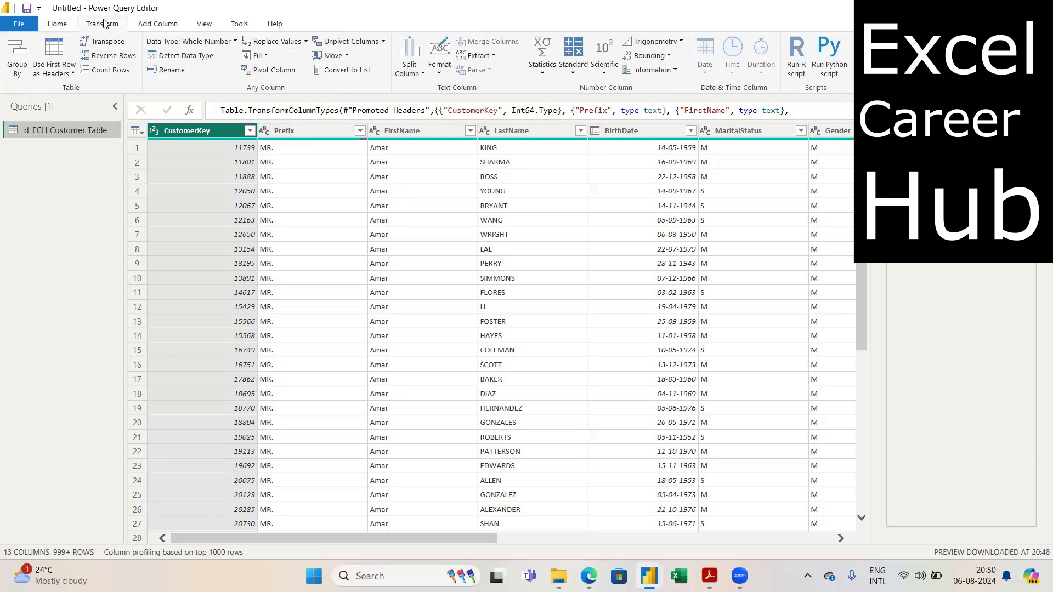
pyautogui.click(315, 133)
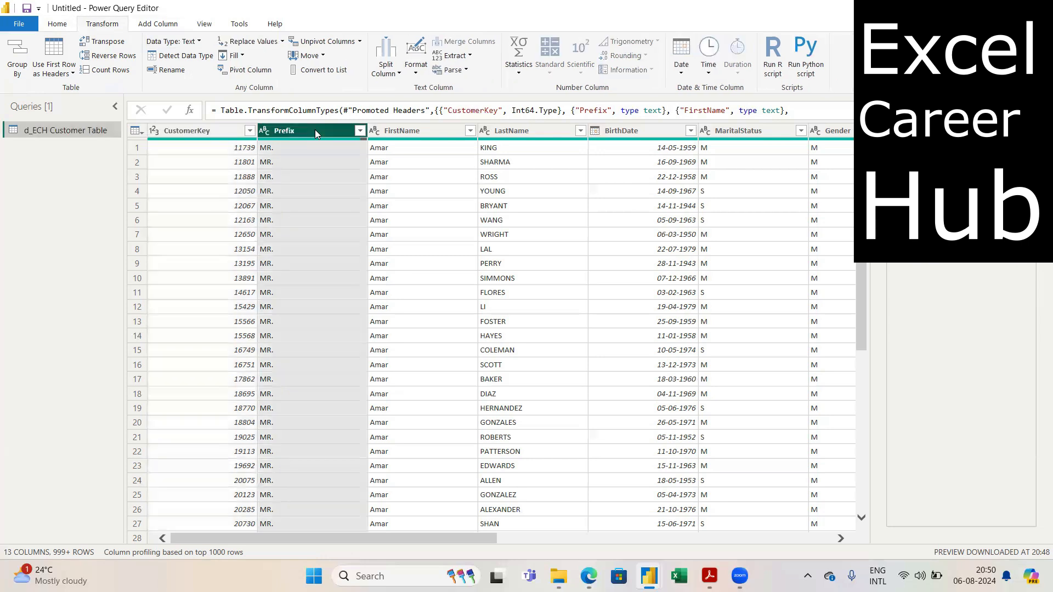
pyautogui.keyDown('ctrl'); pyautogui.click(423, 130); pyautogui.keyUp('ctrl')
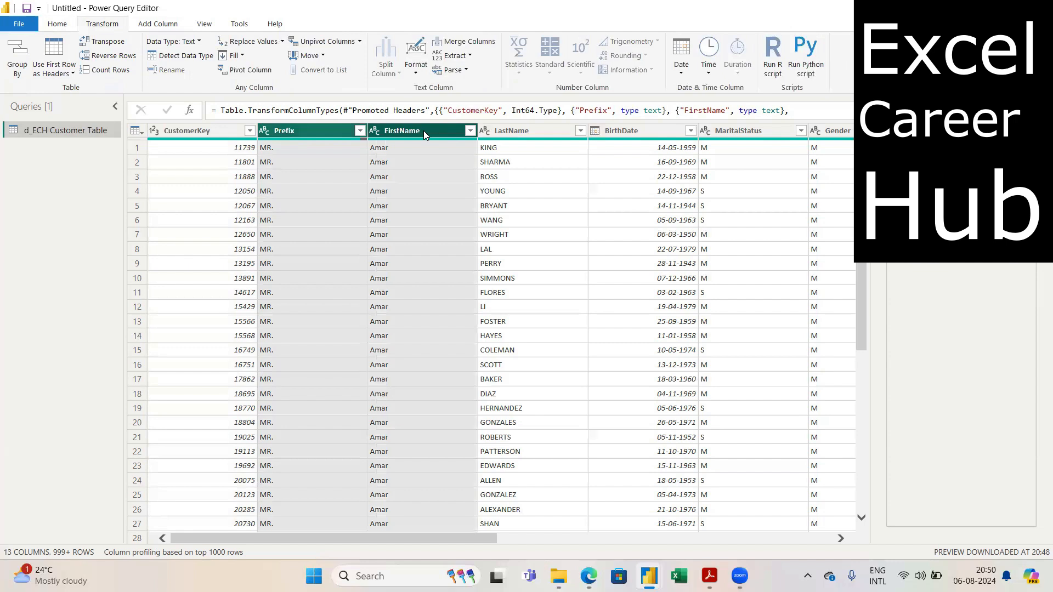
pyautogui.keyDown('ctrl'); pyautogui.click(509, 130); pyautogui.keyUp('ctrl')
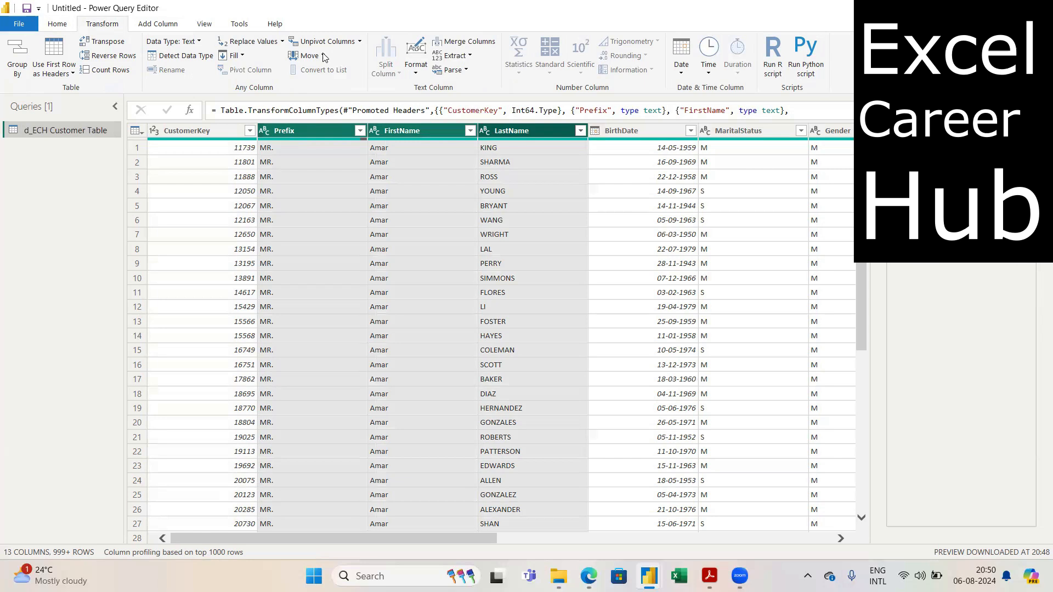
pyautogui.click(482, 42)
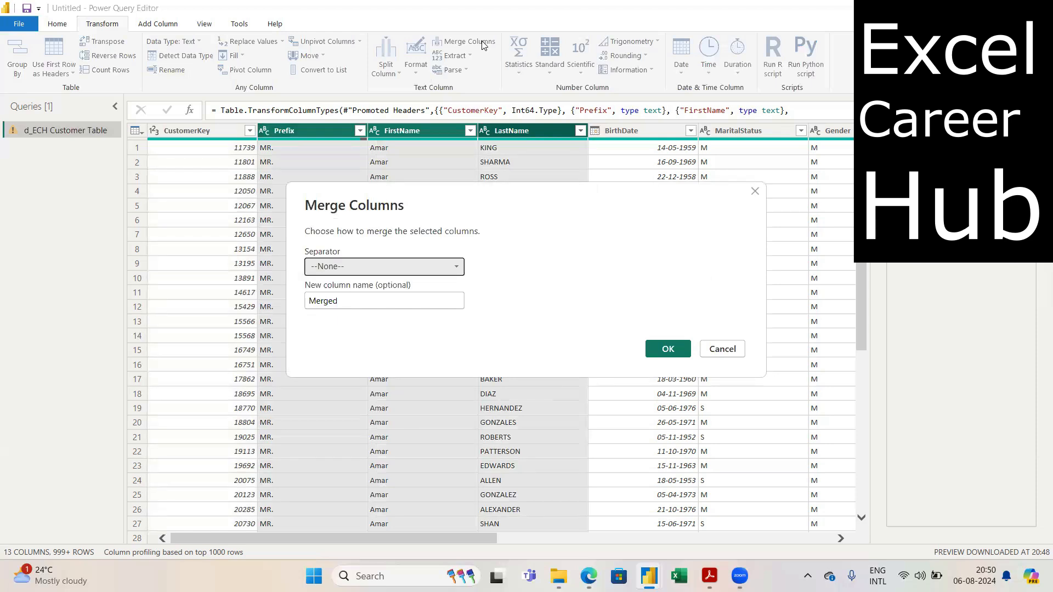
pyautogui.click(457, 269)
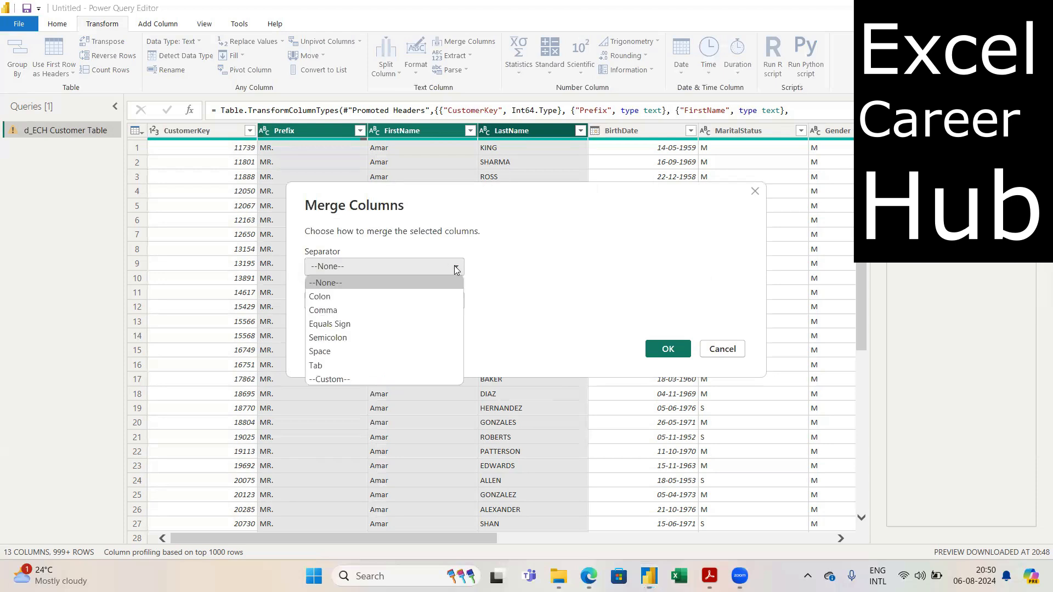
pyautogui.click(330, 352)
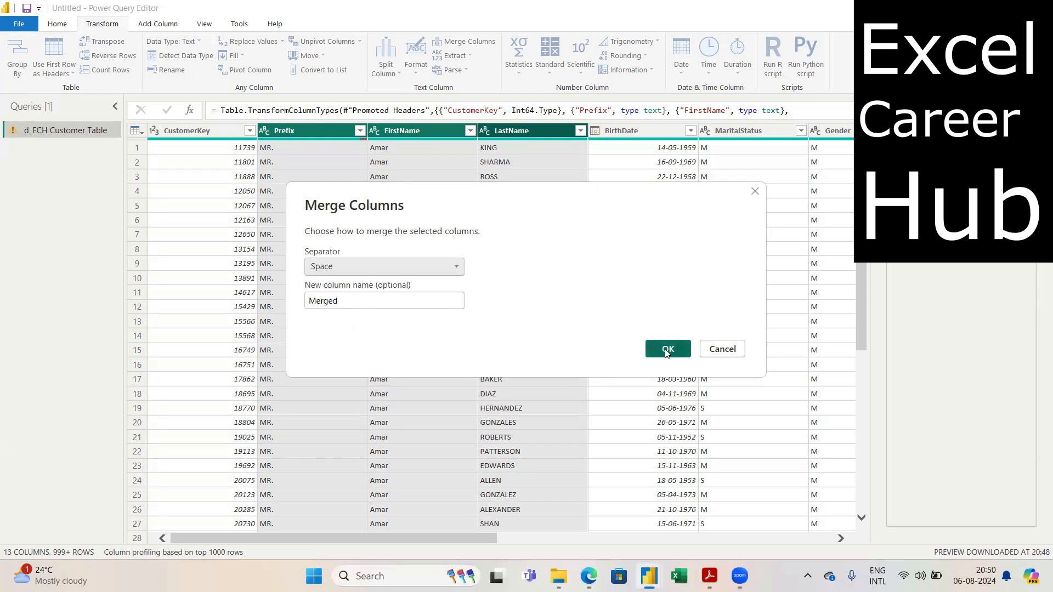
# Step: Name the merged column Full Name and apply the merge to the customer table
pyautogui.click(344, 300)
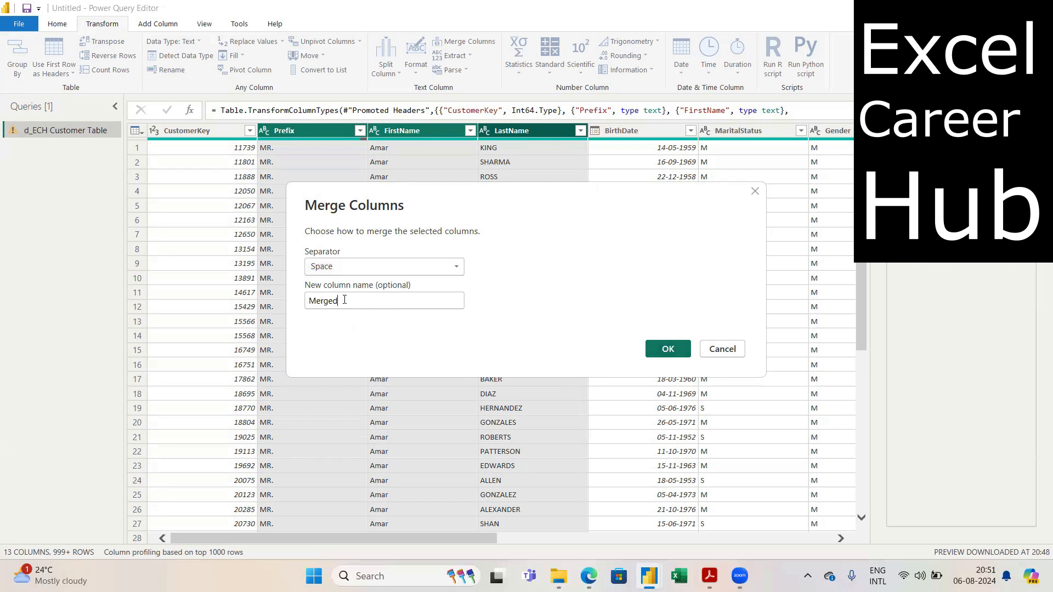
pyautogui.press('BackSpace')
pyautogui.press('BackSpace')
pyautogui.press('BackSpace')
pyautogui.press('BackSpace')
pyautogui.press('BackSpace')
pyautogui.press('BackSpace')
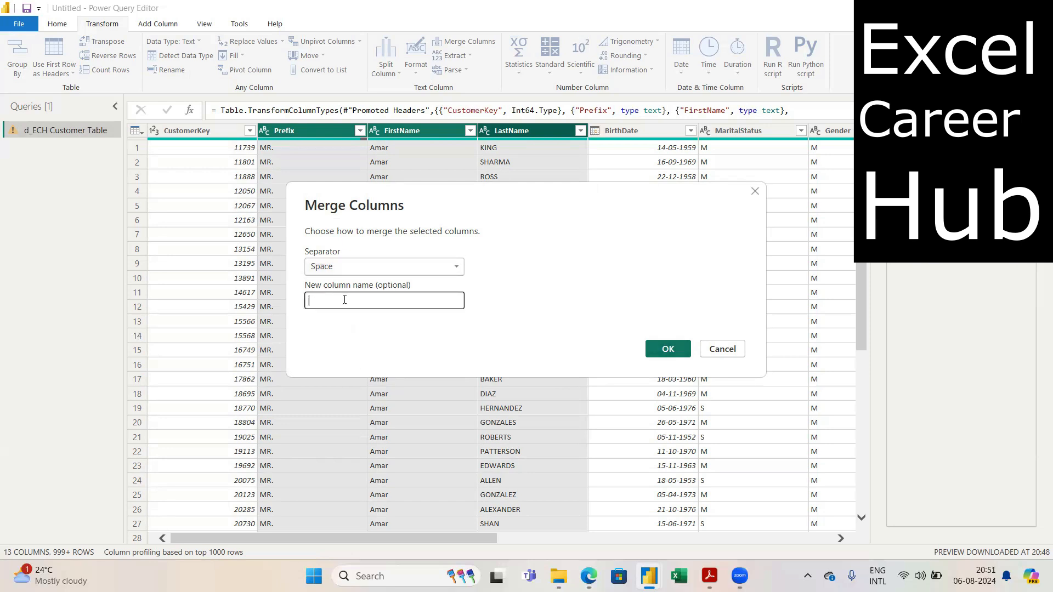
pyautogui.write('fULL nAME')
pyautogui.press('BackSpace')
pyautogui.press('BackSpace')
pyautogui.press('BackSpace')
pyautogui.press('BackSpace')
pyautogui.press('BackSpace')
pyautogui.press('BackSpace')
pyautogui.press('BackSpace')
pyautogui.press('BackSpace')
pyautogui.press('BackSpace')
pyautogui.write('Full Name')
pyautogui.click(668, 349)
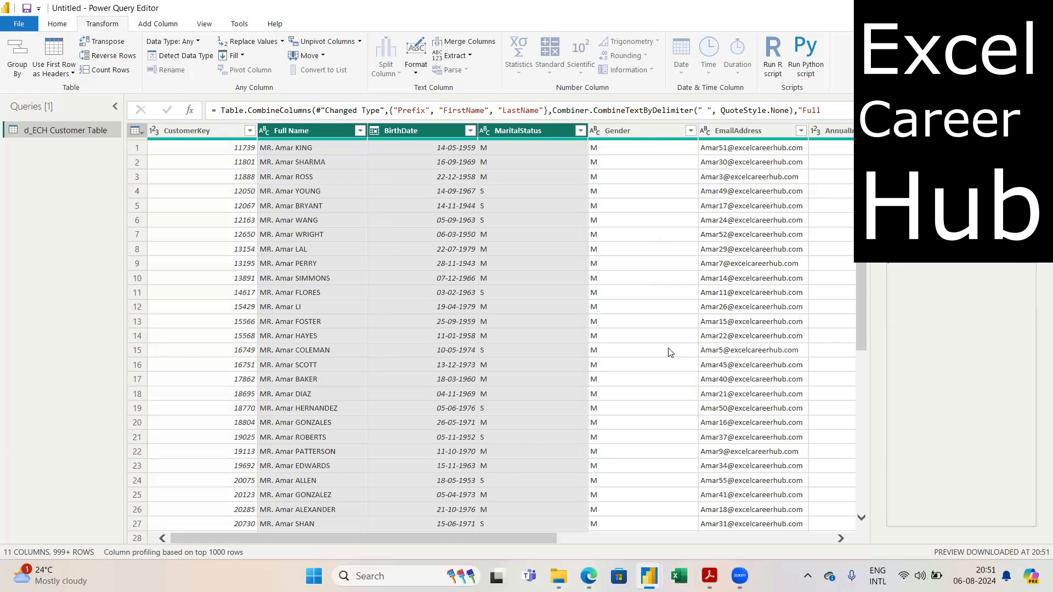
pyautogui.click(839, 540)
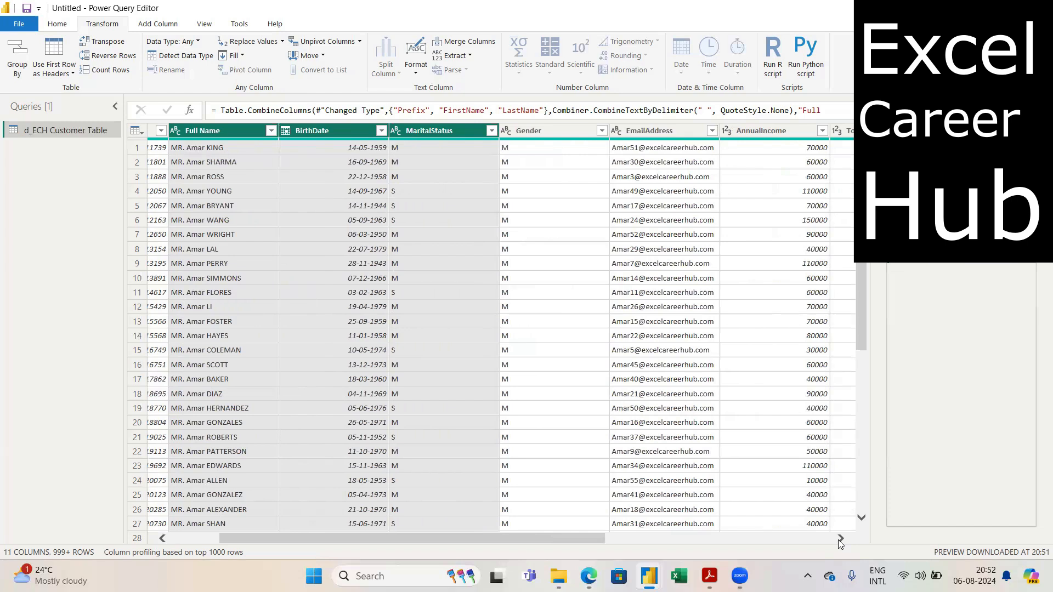
# Step: Look through the remaining columns of the customer table, from BirthDate across to HomeOwner
pyautogui.click(839, 538)
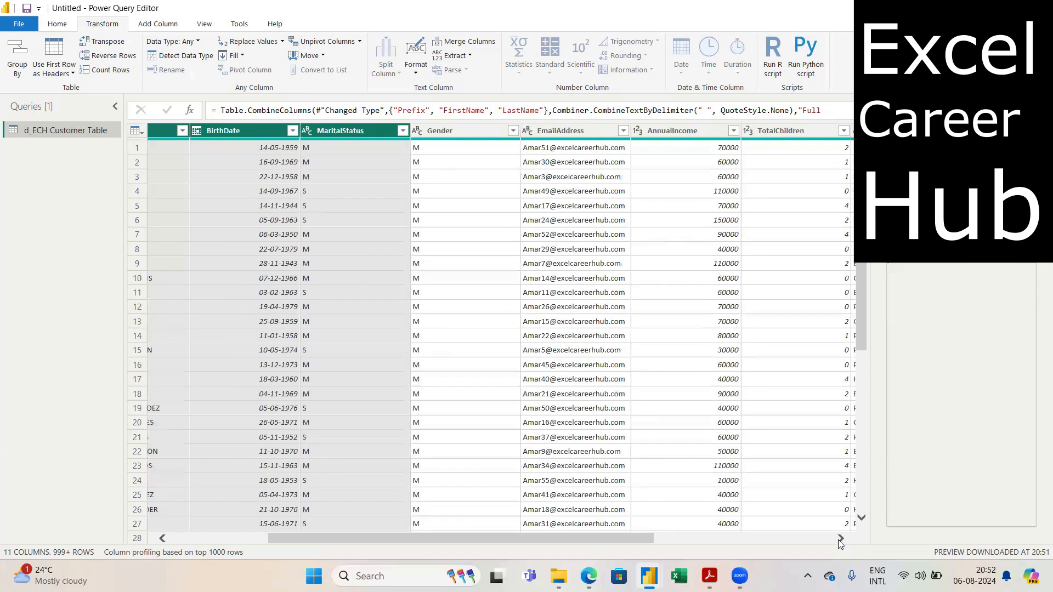
pyautogui.click(838, 538)
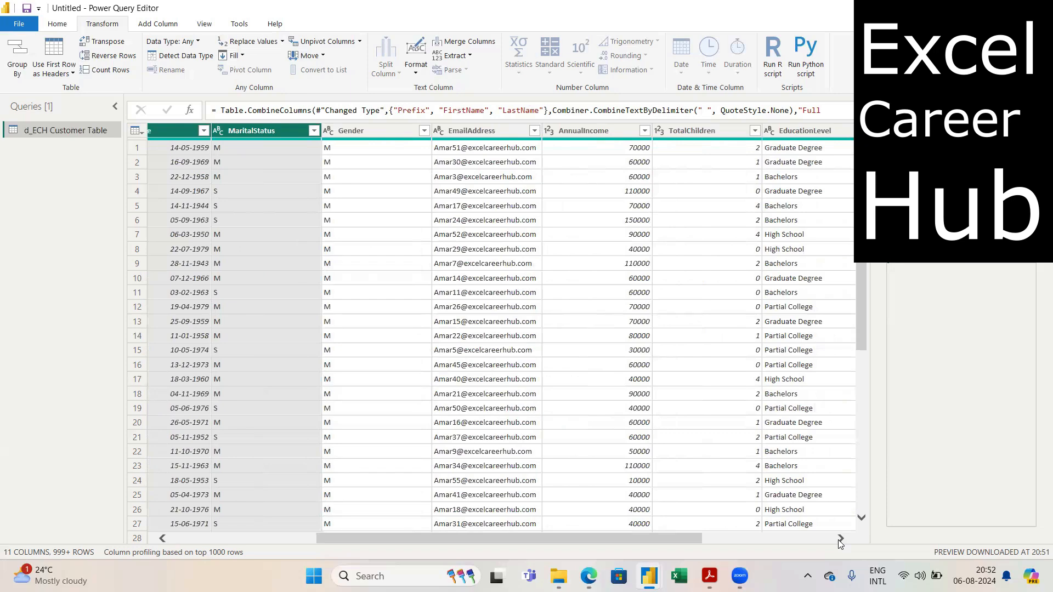
pyautogui.click(840, 540)
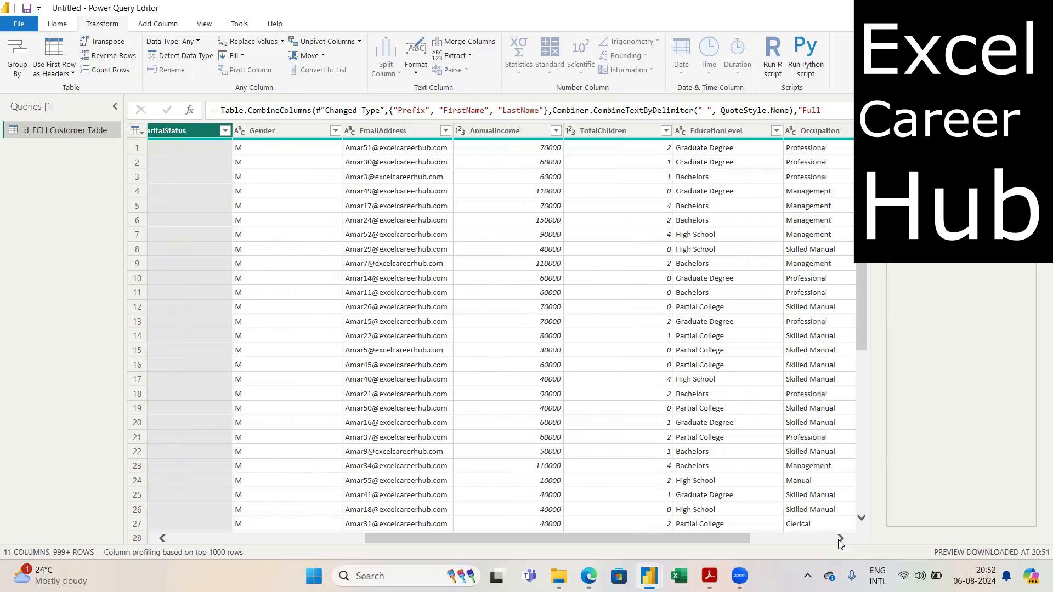
pyautogui.click(840, 540)
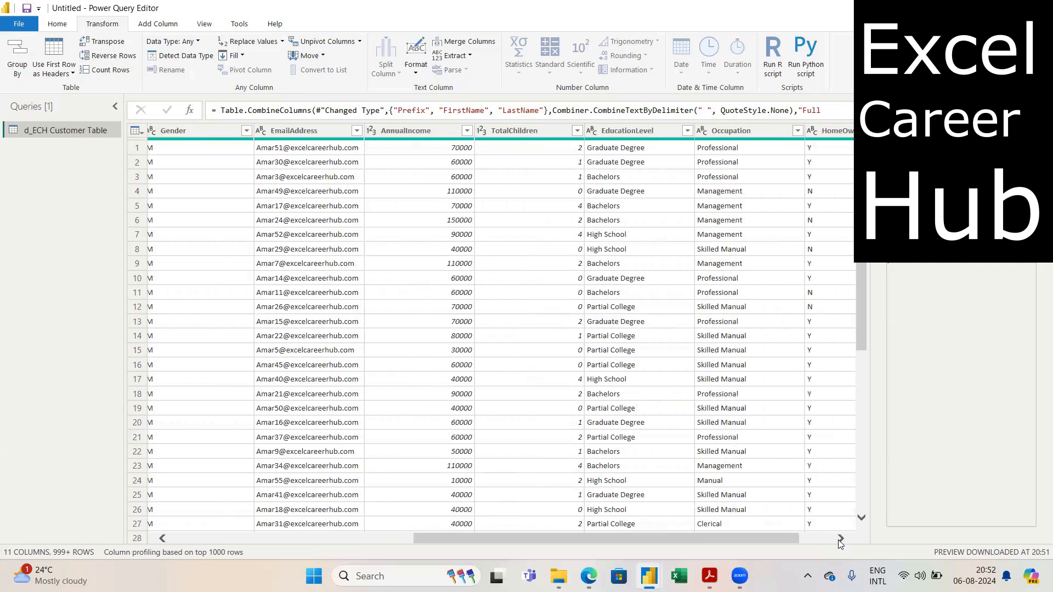
pyautogui.click(840, 539)
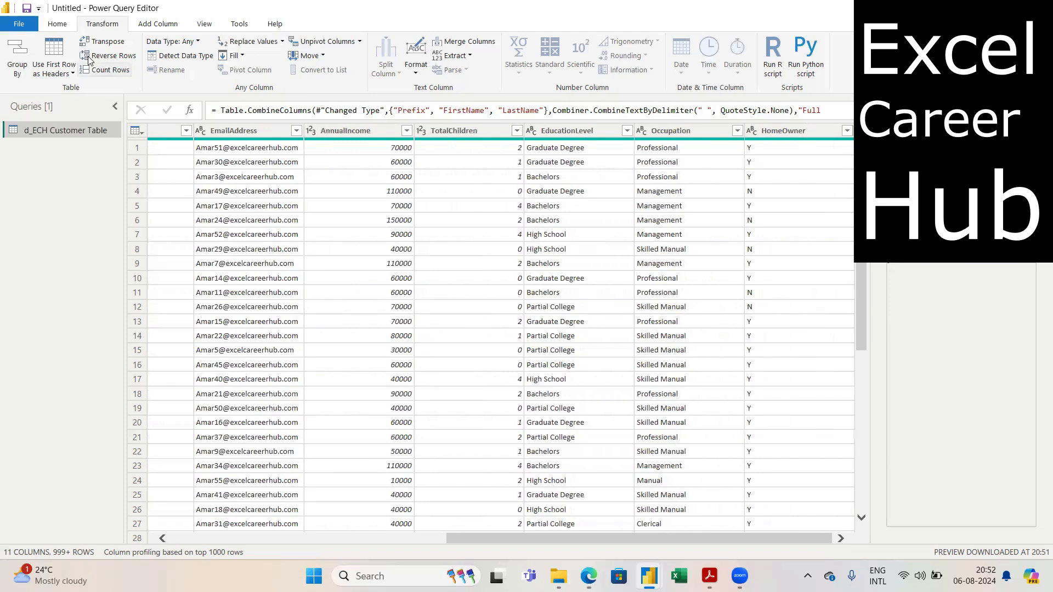
# Step: Import the Text/CSV file d_ECH Product Categories Table.csv from the Mega Project folder as a new query
pyautogui.click(57, 24)
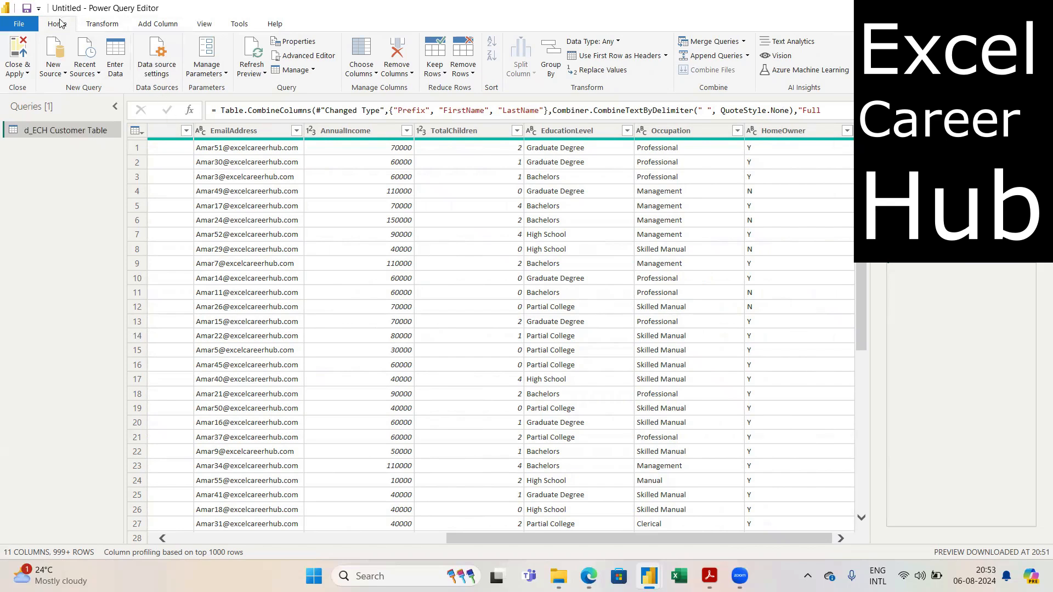
pyautogui.click(64, 76)
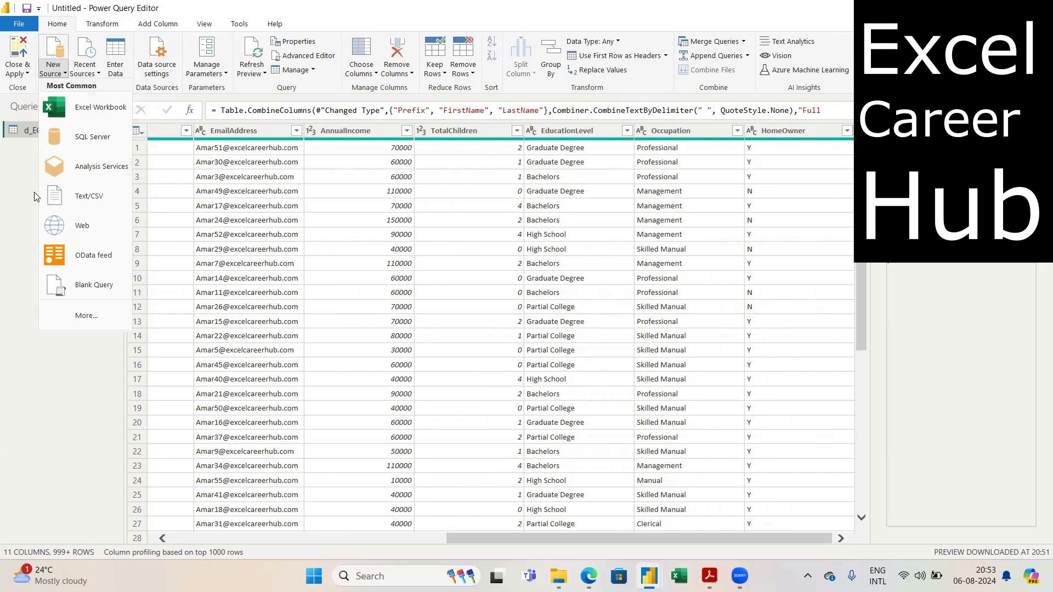
pyautogui.click(15, 200)
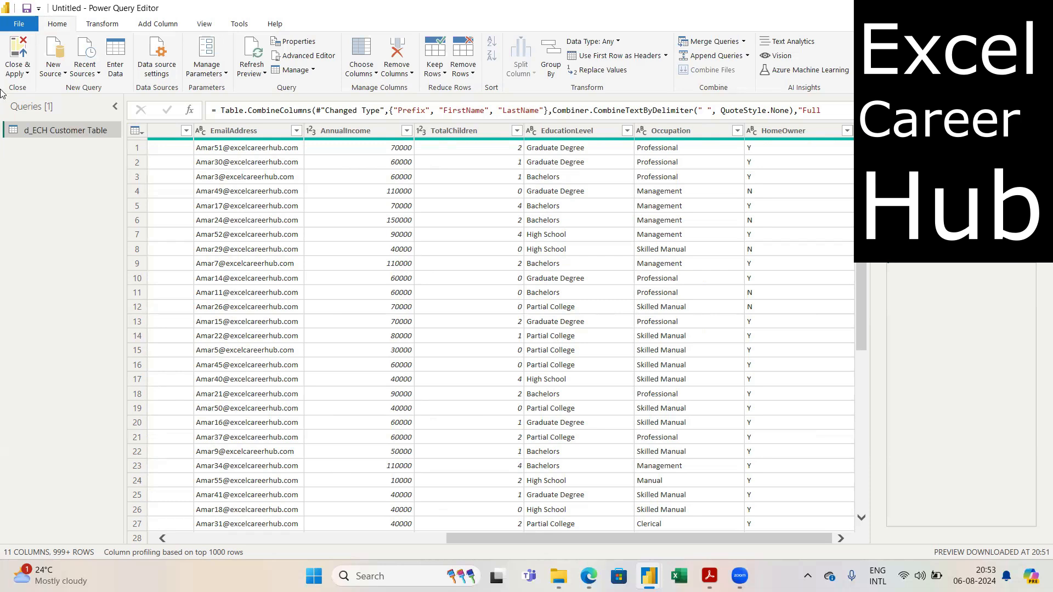
pyautogui.click(65, 73)
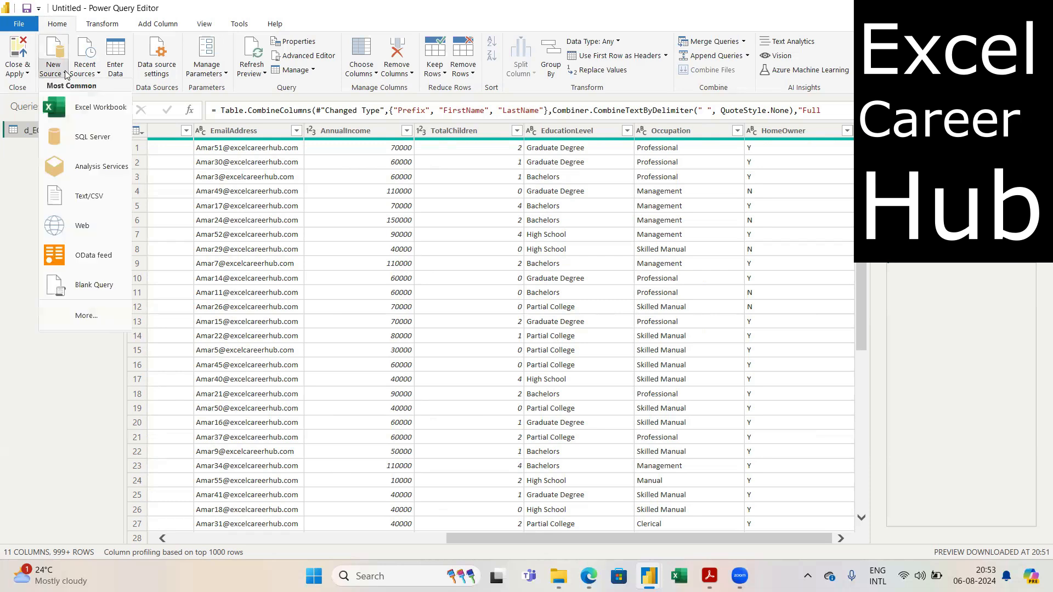
pyautogui.click(93, 195)
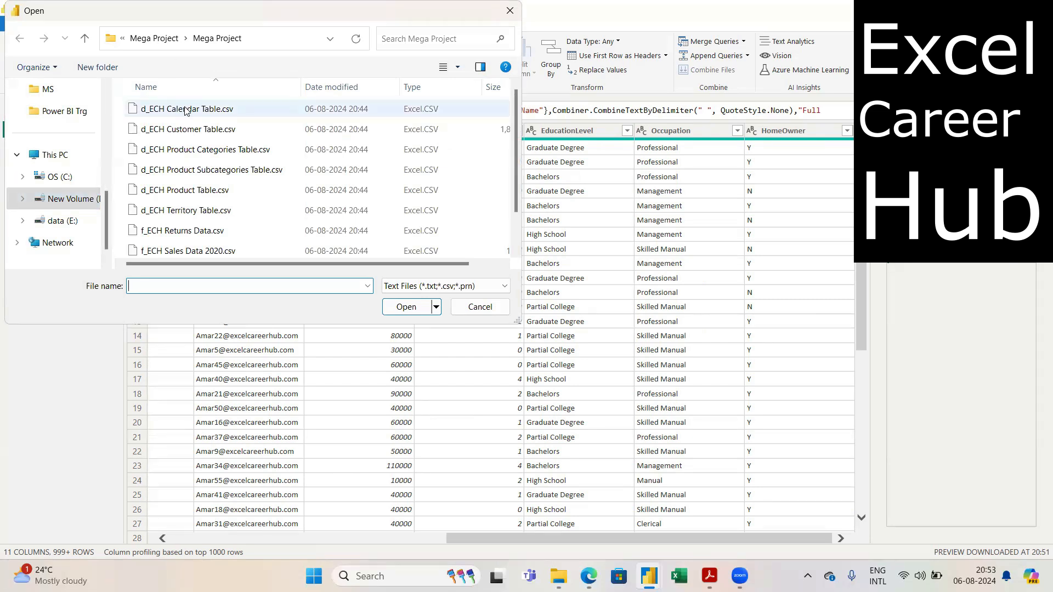
pyautogui.click(215, 150)
pyautogui.click(413, 305)
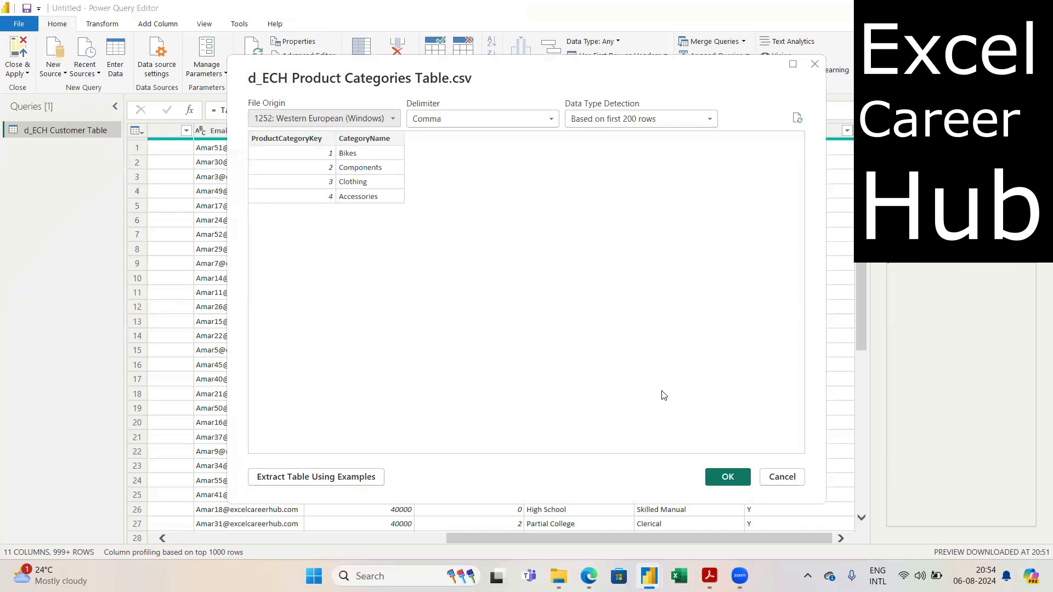
pyautogui.click(729, 477)
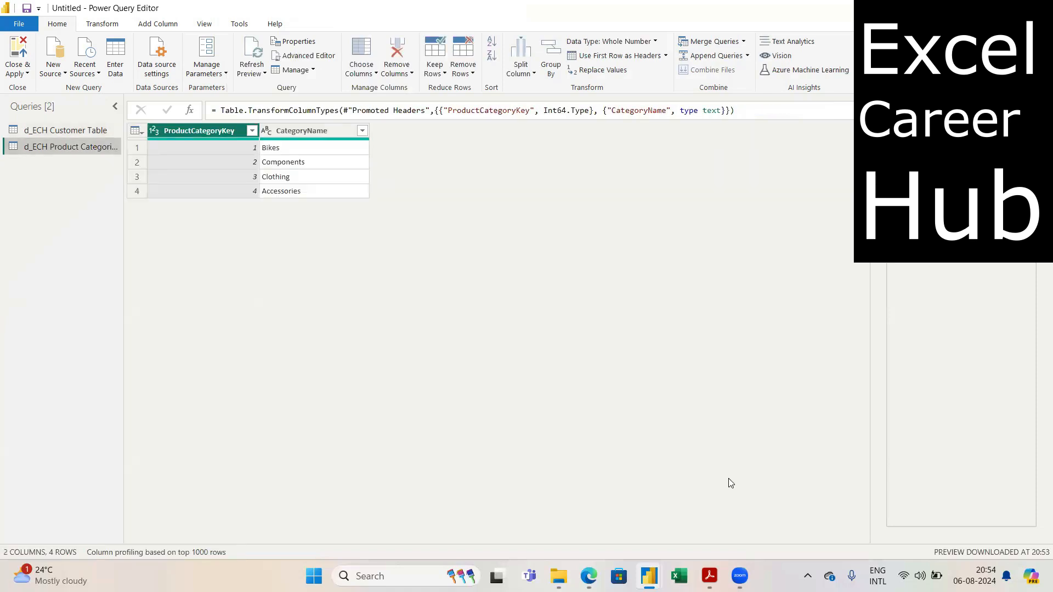
# Step: Add d_ECH Product Subcategories Table.csv from the Mega Project folder as another Text/CSV source
pyautogui.click(66, 74)
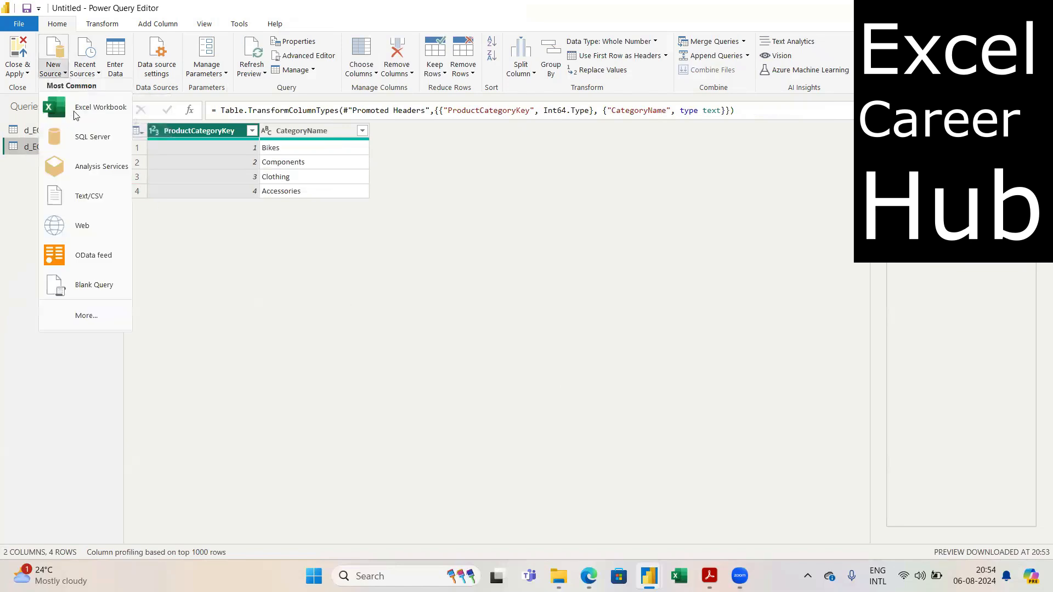
pyautogui.click(91, 201)
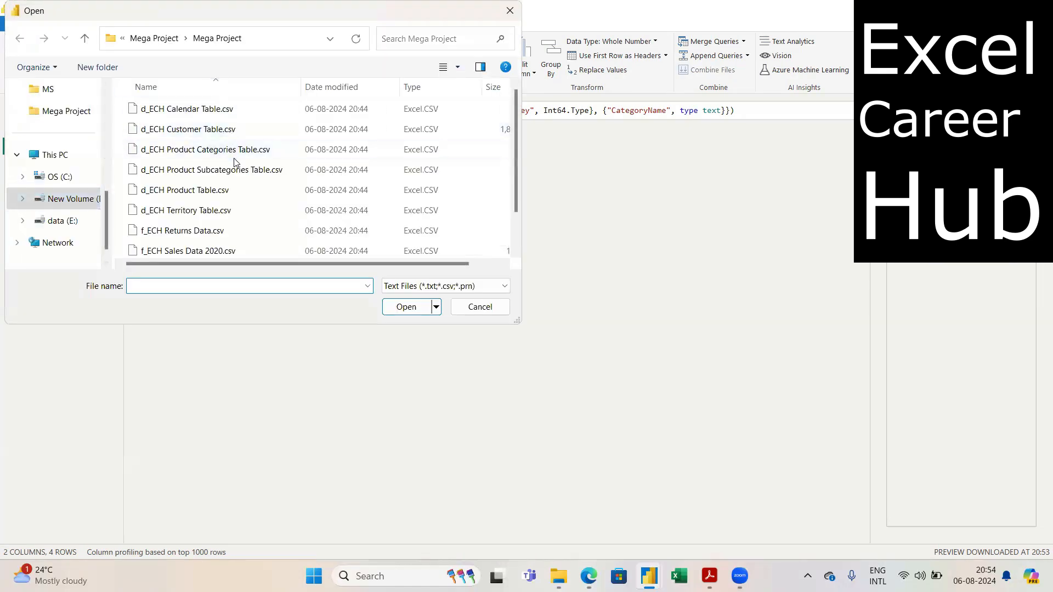
pyautogui.click(237, 174)
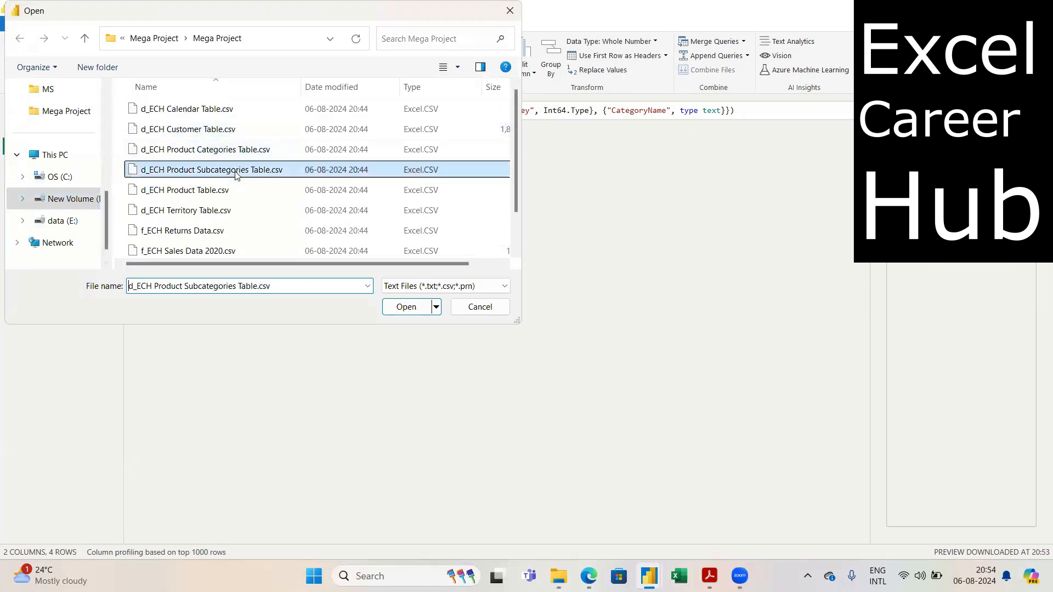
pyautogui.click(406, 307)
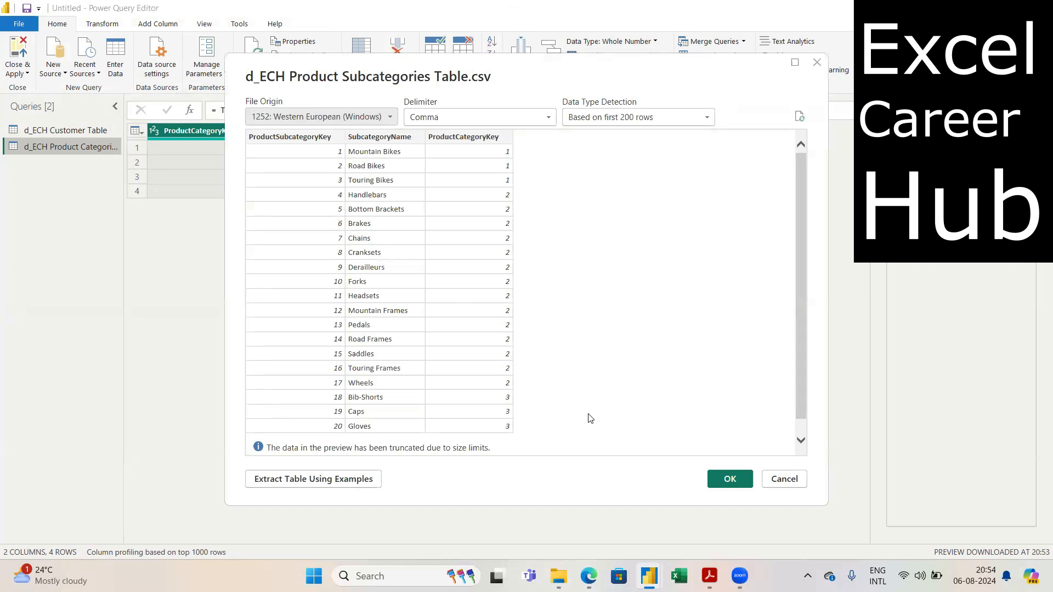
pyautogui.click(729, 479)
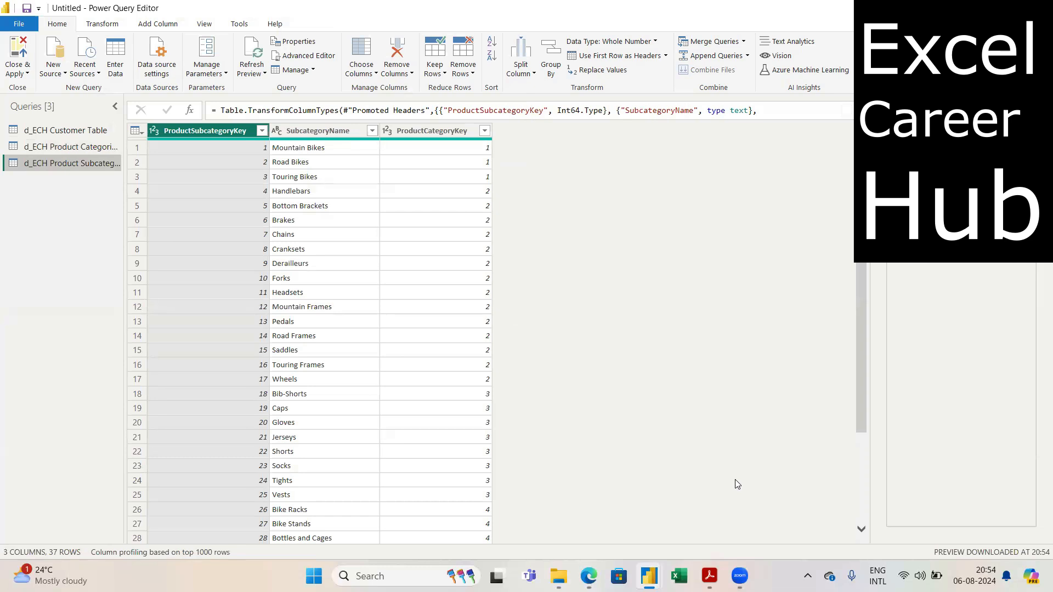
# Step: Load the Text/CSV file d_ECH Product Table.csv from the Mega Project folder as a new query
pyautogui.click(64, 75)
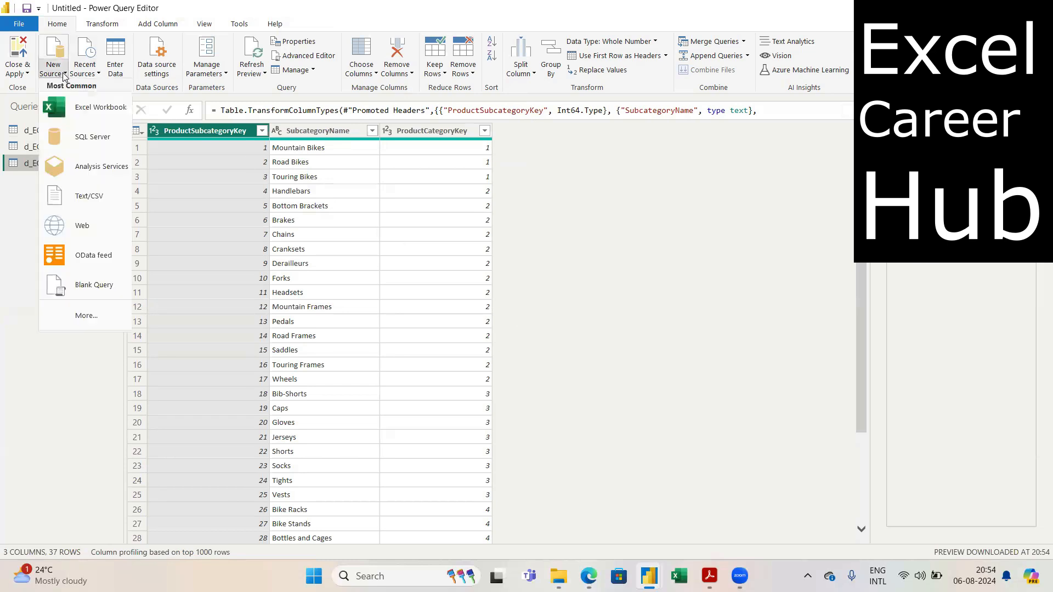
pyautogui.click(93, 201)
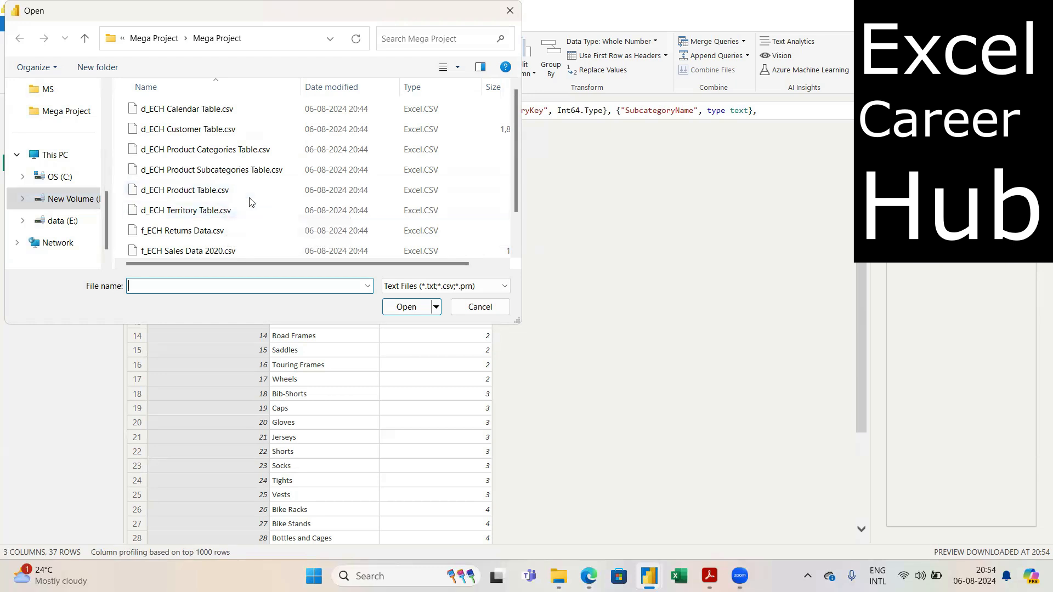
pyautogui.click(221, 193)
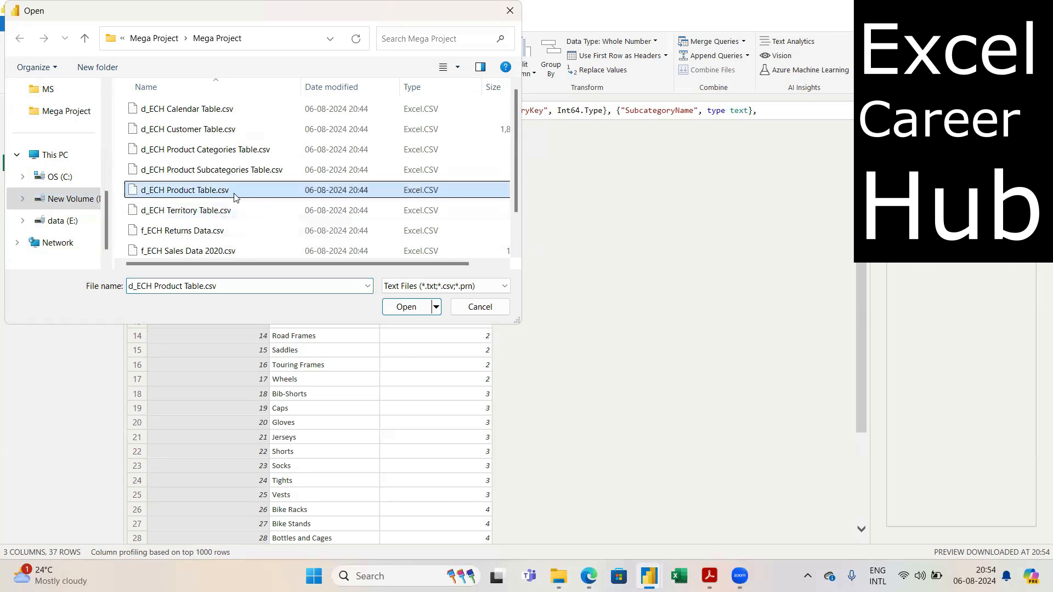
pyautogui.click(414, 309)
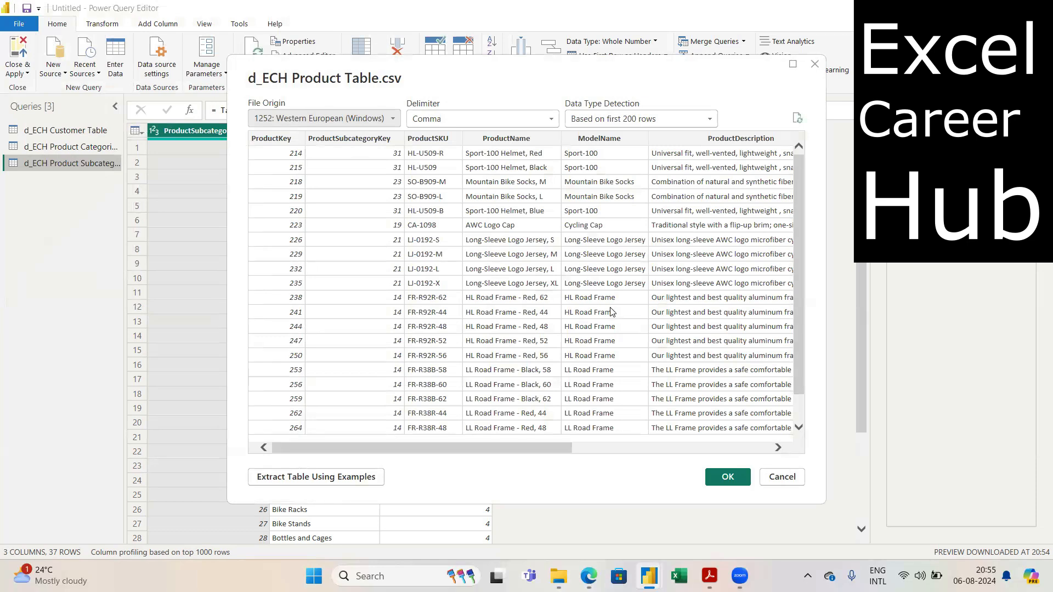
pyautogui.scroll(-1, 525, 252)
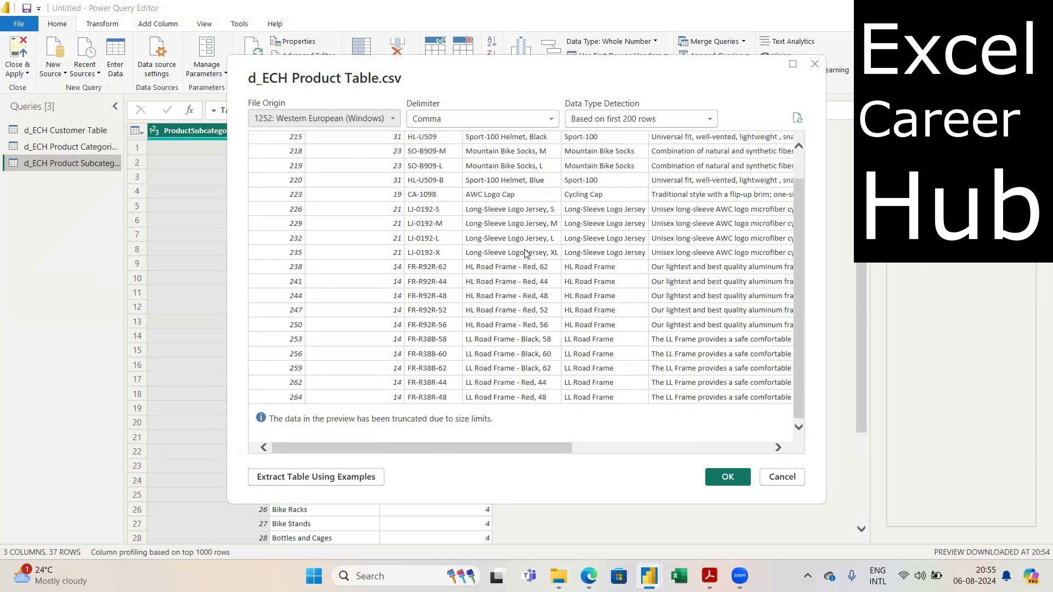
pyautogui.click(744, 477)
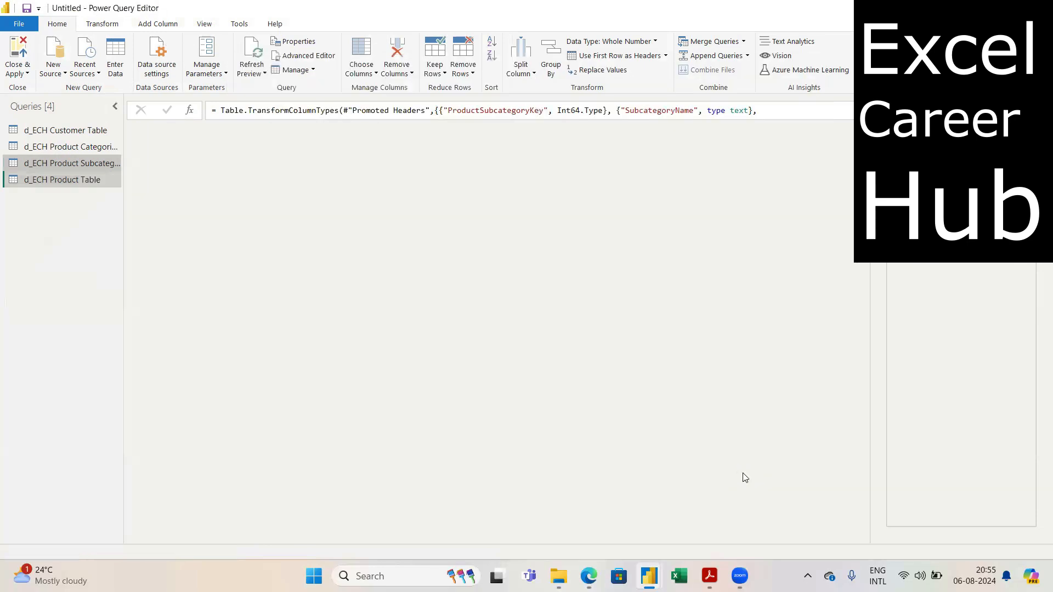
# Step: Examine the product table's rows and its columns across to ProductCost and ProductPrice
pyautogui.scroll(-8, 725, 403)
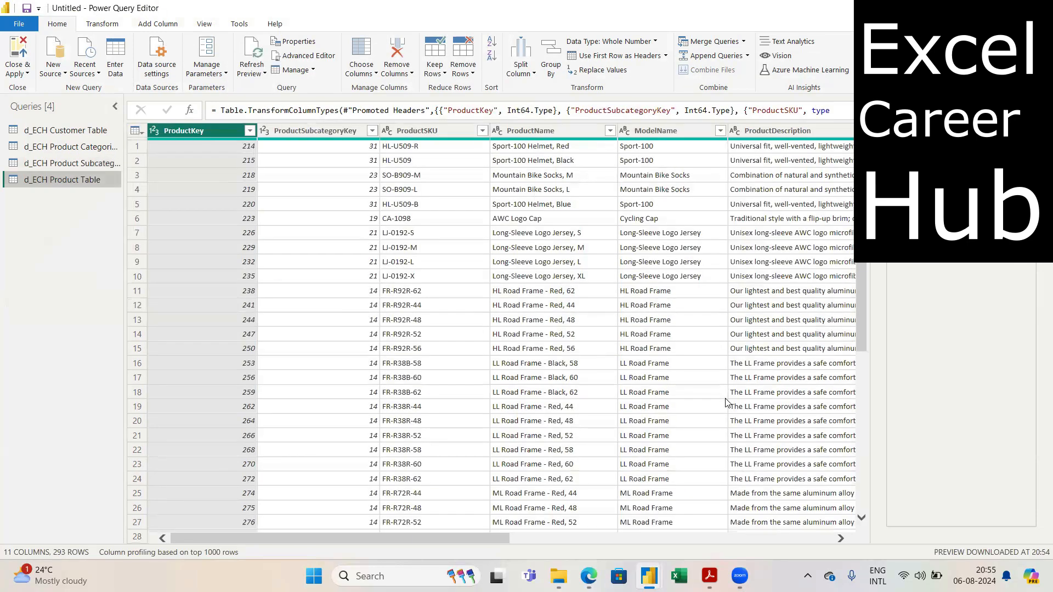
pyautogui.scroll(-7, 725, 403)
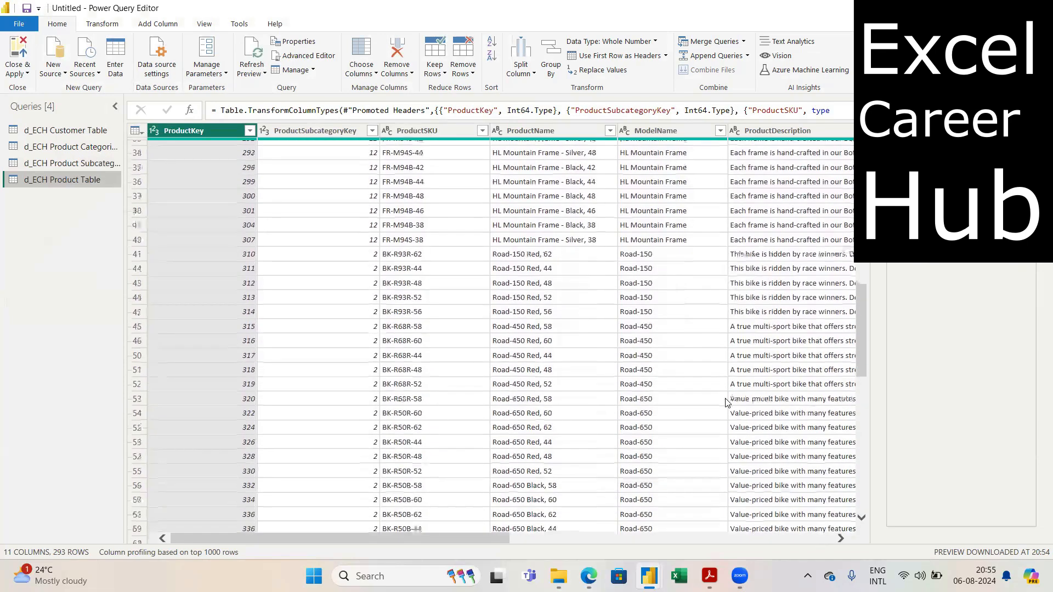
pyautogui.scroll(15, 726, 403)
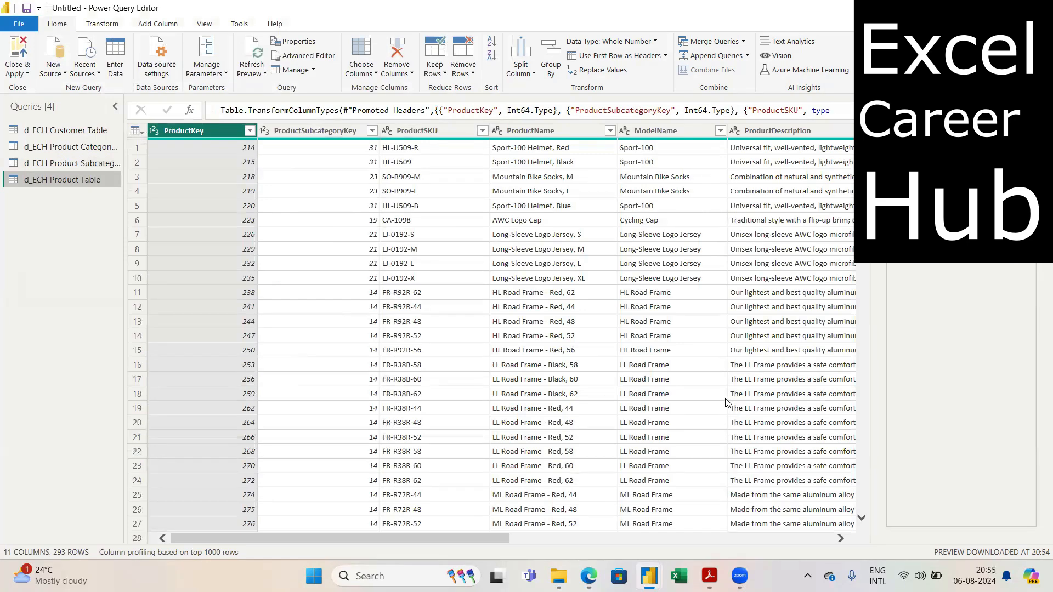
pyautogui.hscroll(5, 715, 355)
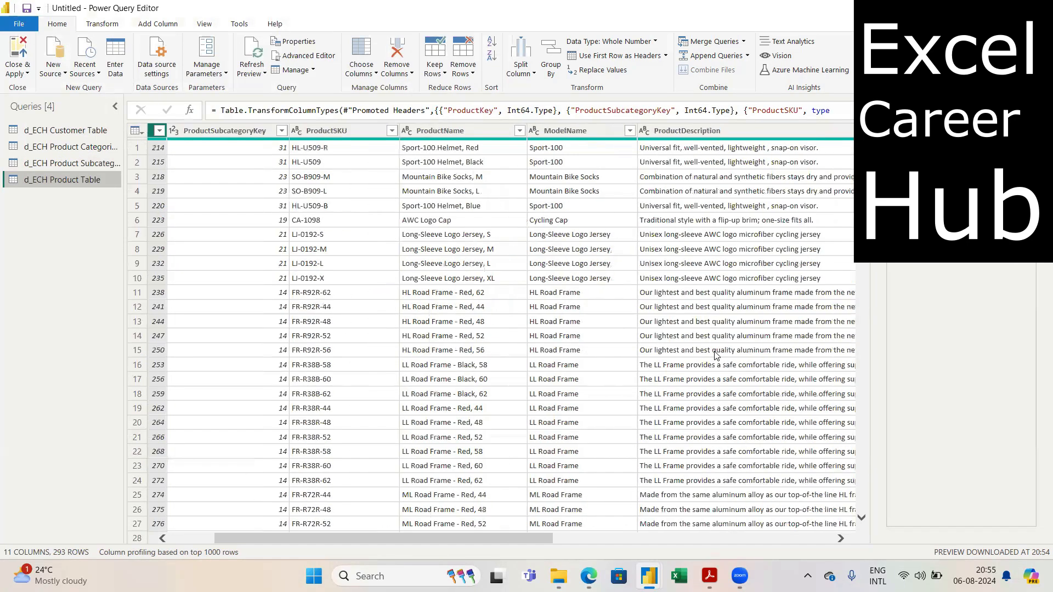
pyautogui.hscroll(5, 715, 355)
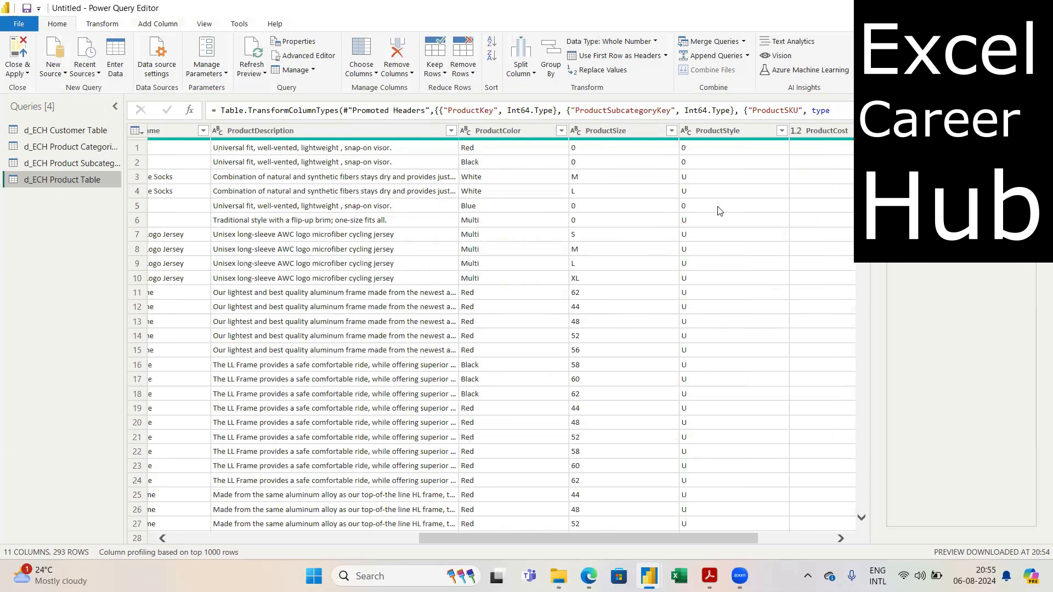
pyautogui.hscroll(3, 718, 210)
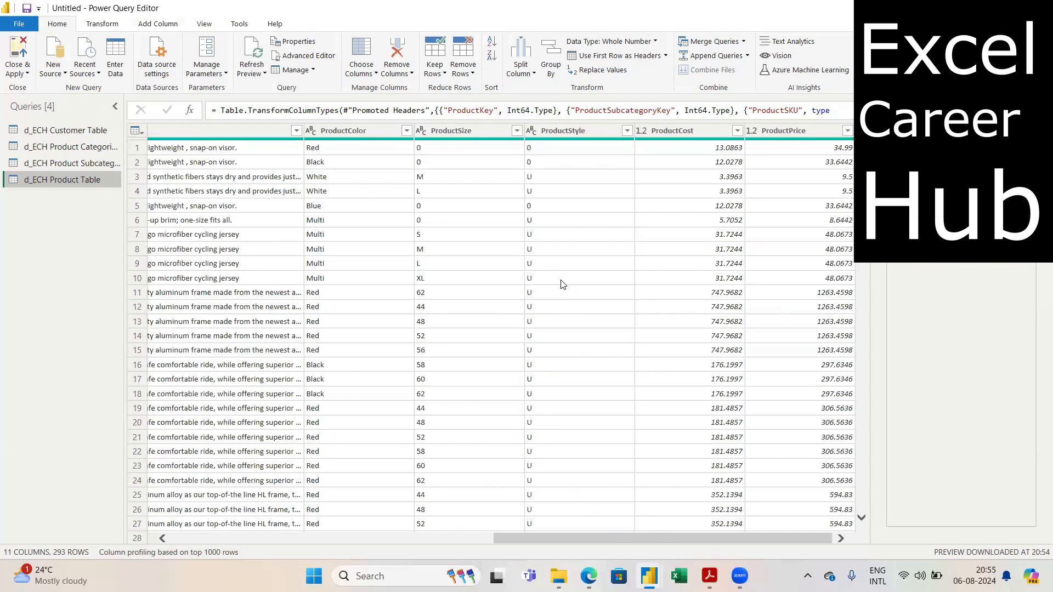
# Step: Change the ProductCost column's data type to Fixed decimal number, replacing the current type conversion
pyautogui.click(696, 128)
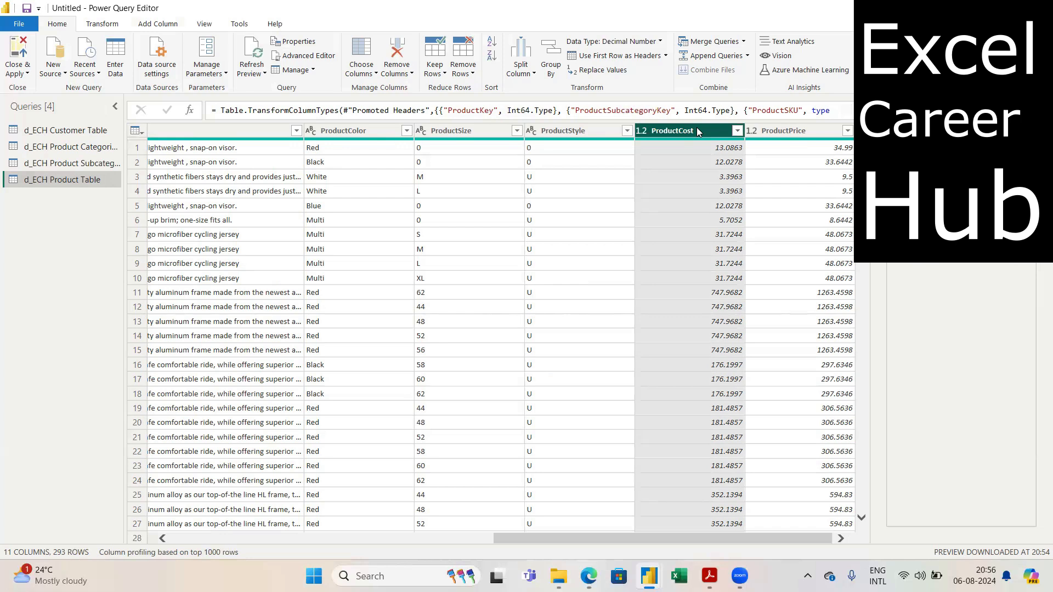
pyautogui.click(642, 131)
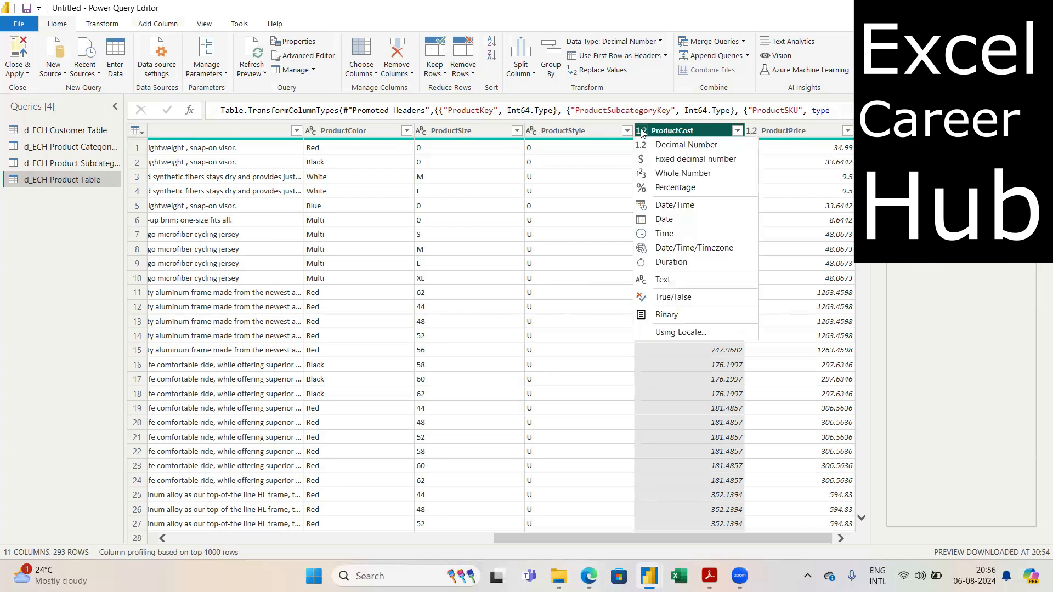
pyautogui.click(669, 159)
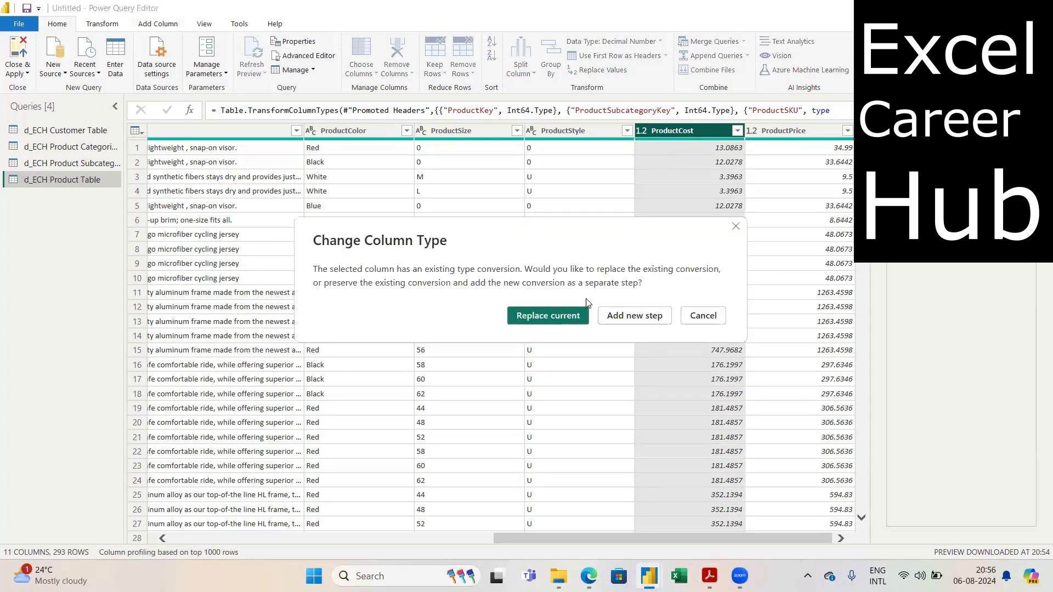
pyautogui.click(547, 316)
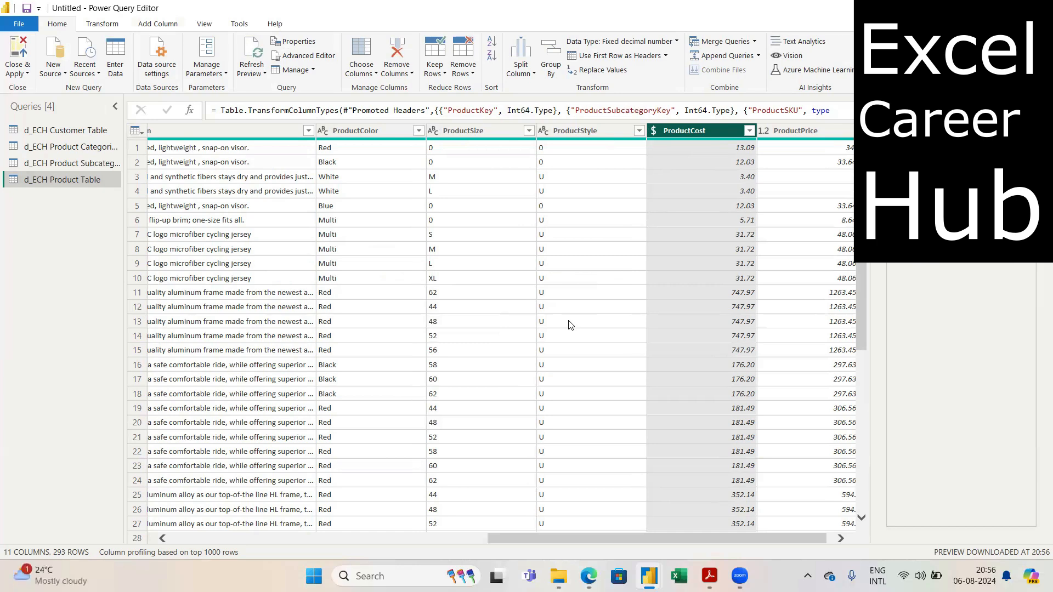
# Step: Change the ProductPrice column's data type to Fixed decimal number, replacing the current type conversion
pyautogui.click(785, 130)
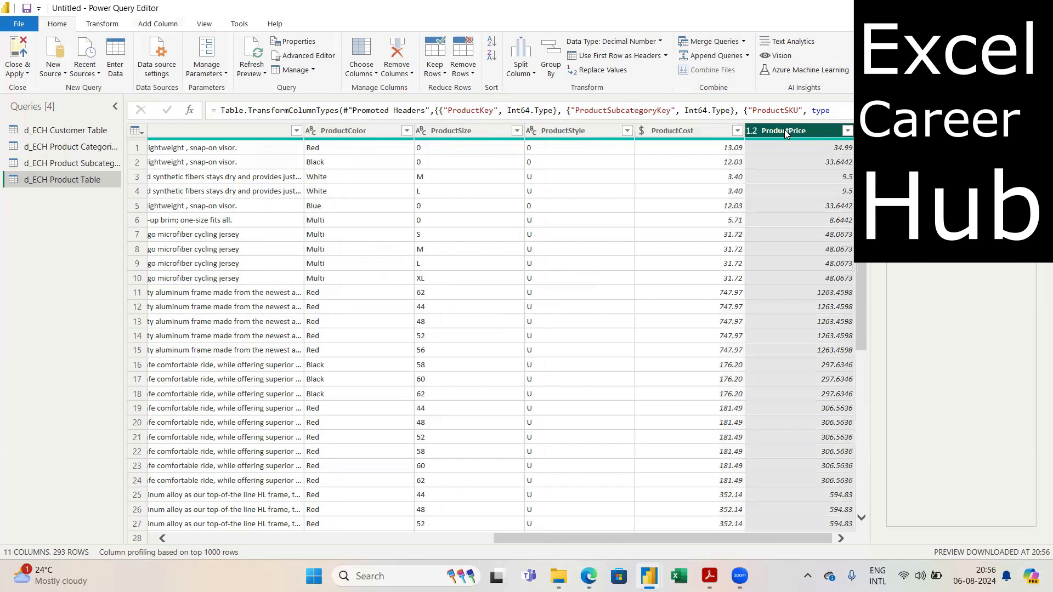
pyautogui.click(750, 132)
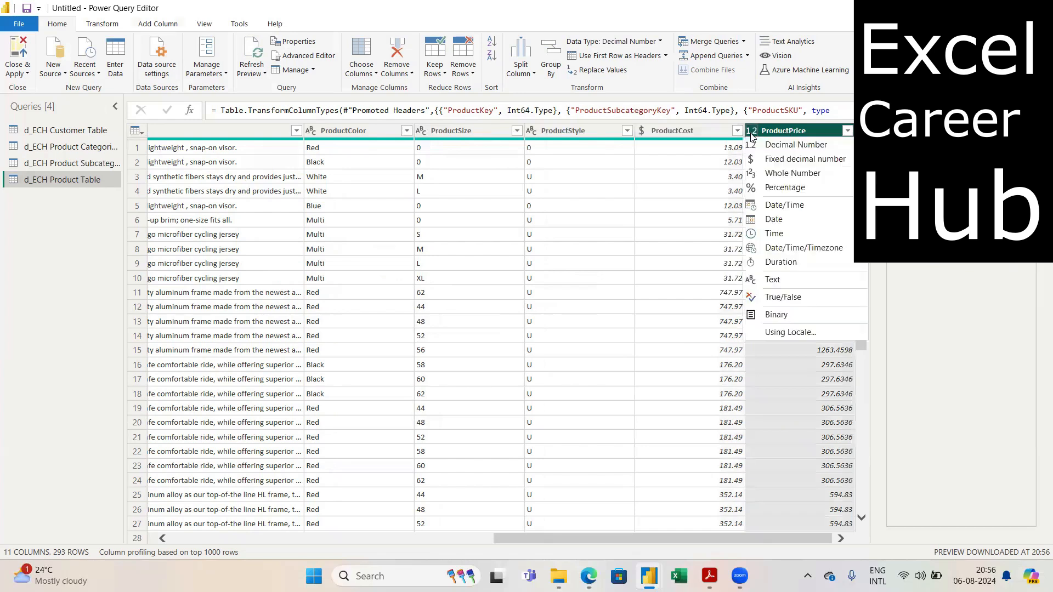
pyautogui.click(771, 158)
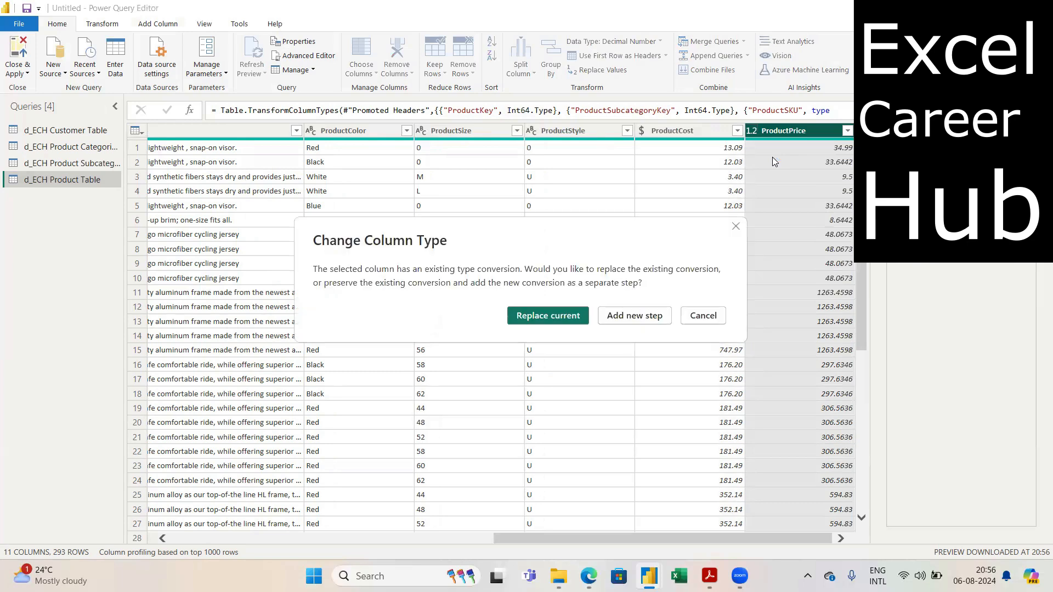
pyautogui.click(560, 312)
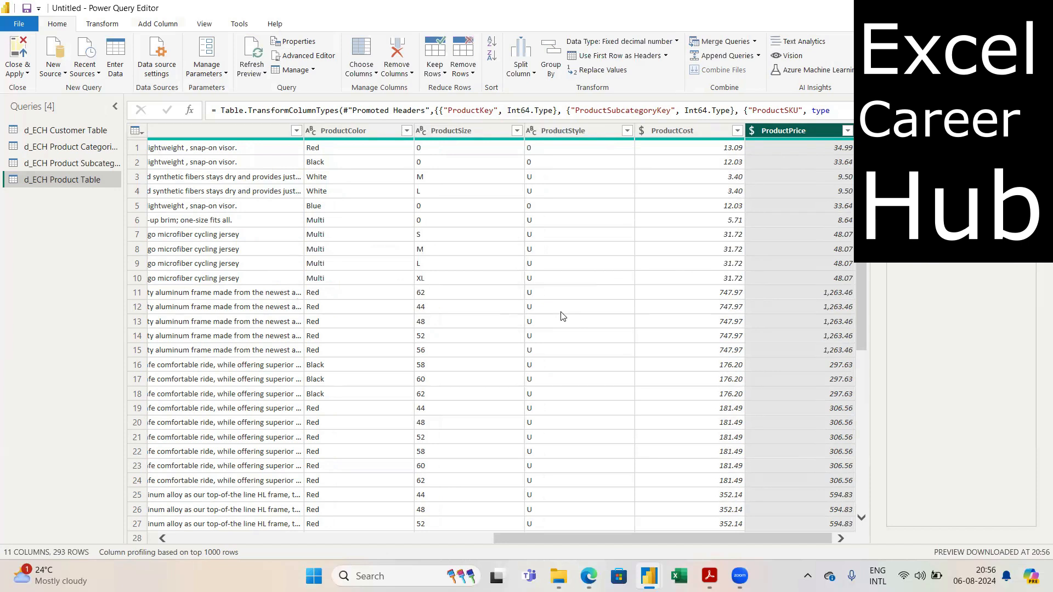
# Step: Load the Text/CSV file d_ECH Territory Table.csv from the Mega Project folder as a new query
pyautogui.click(63, 73)
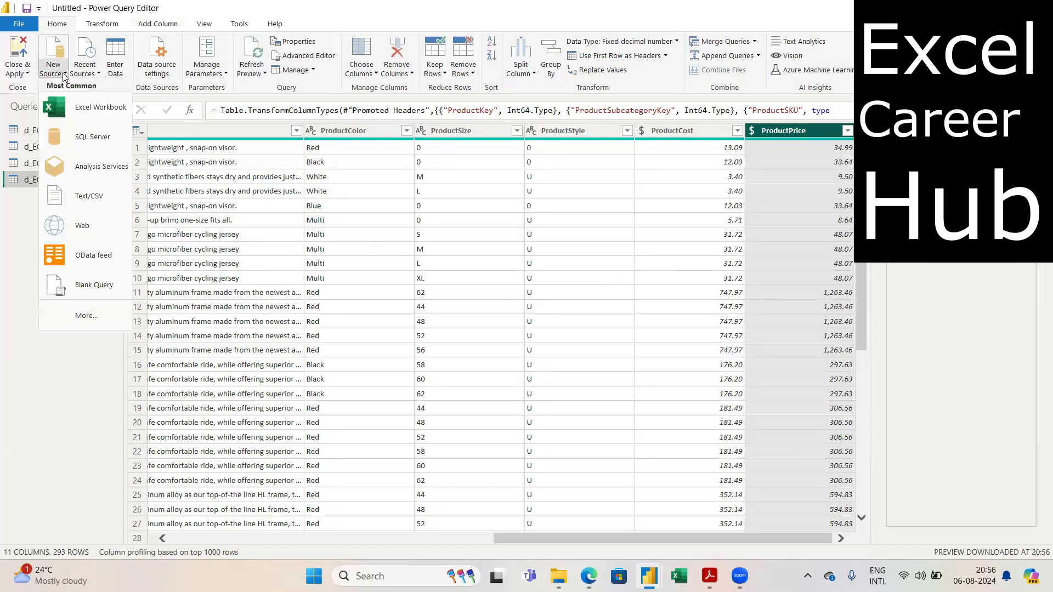
pyautogui.click(81, 196)
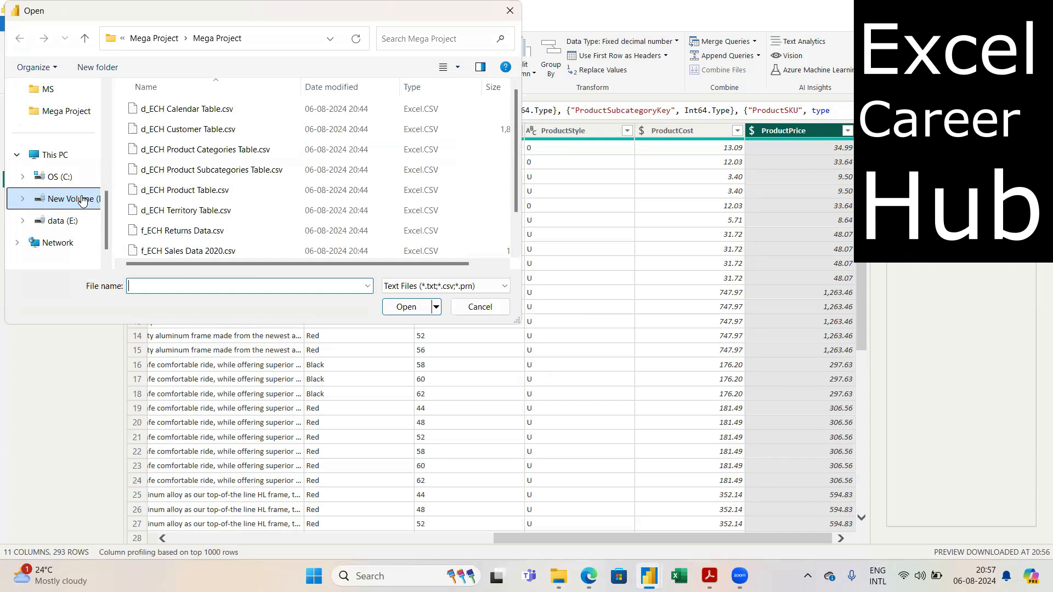
pyautogui.click(183, 211)
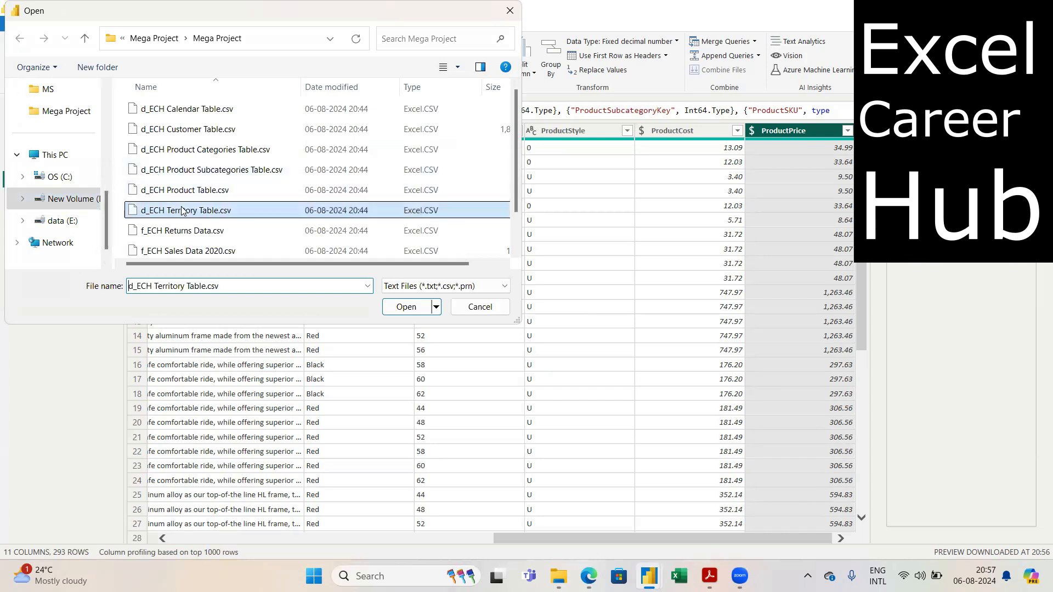
pyautogui.click(405, 307)
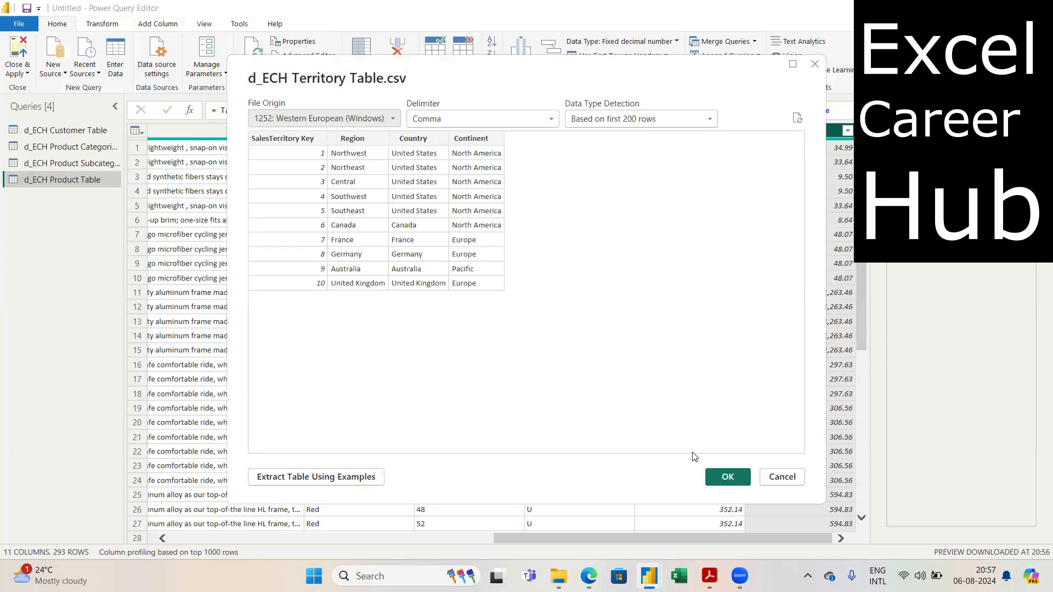
pyautogui.click(718, 476)
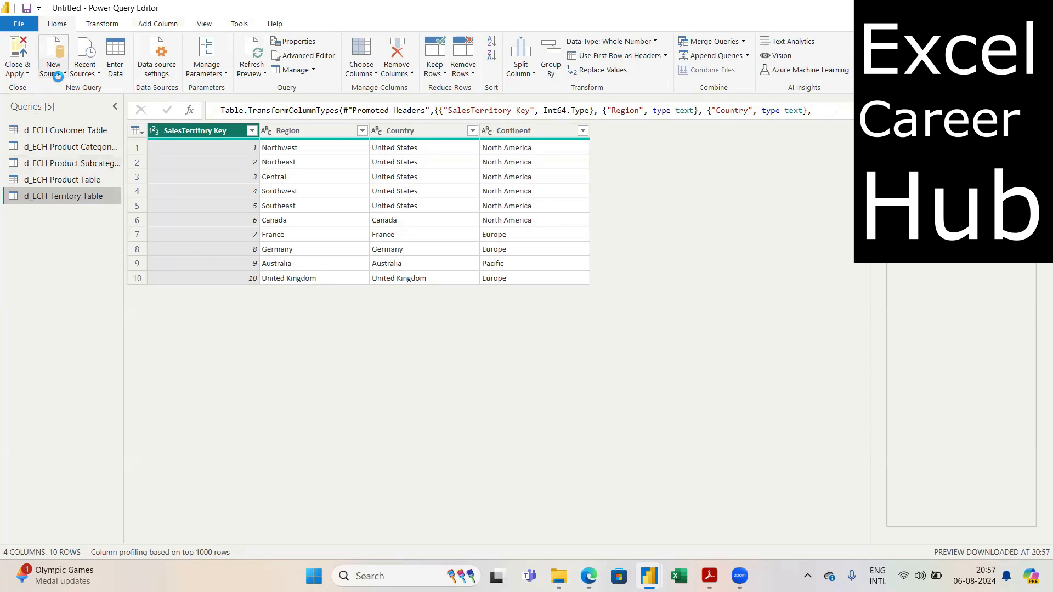
# Step: Open f_ECH Returns Data.csv from the Mega Project folder as another Text/CSV source
pyautogui.click(58, 76)
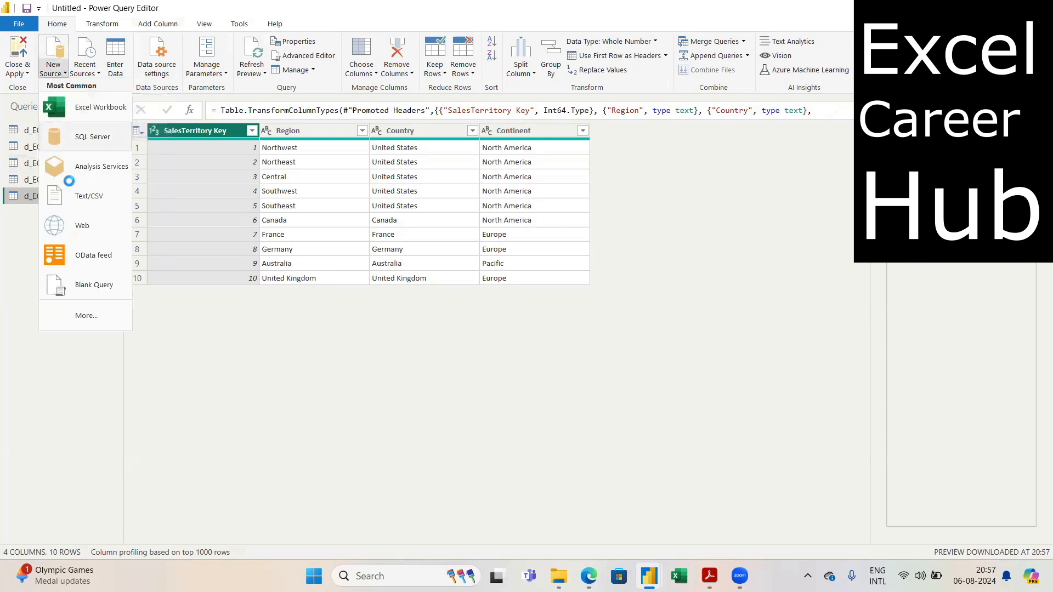
pyautogui.click(80, 195)
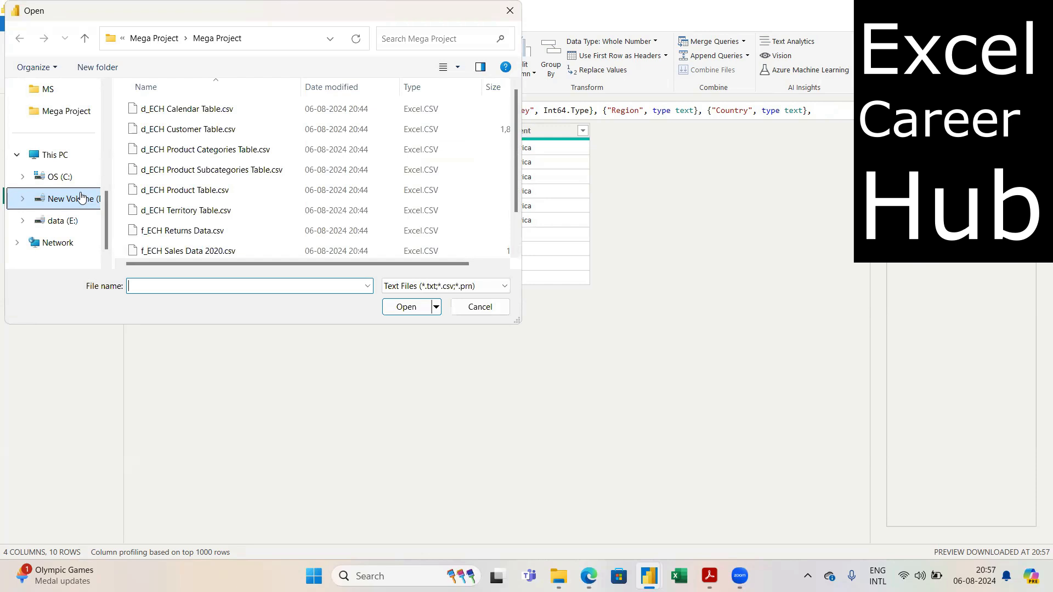
pyautogui.click(176, 230)
pyautogui.click(410, 307)
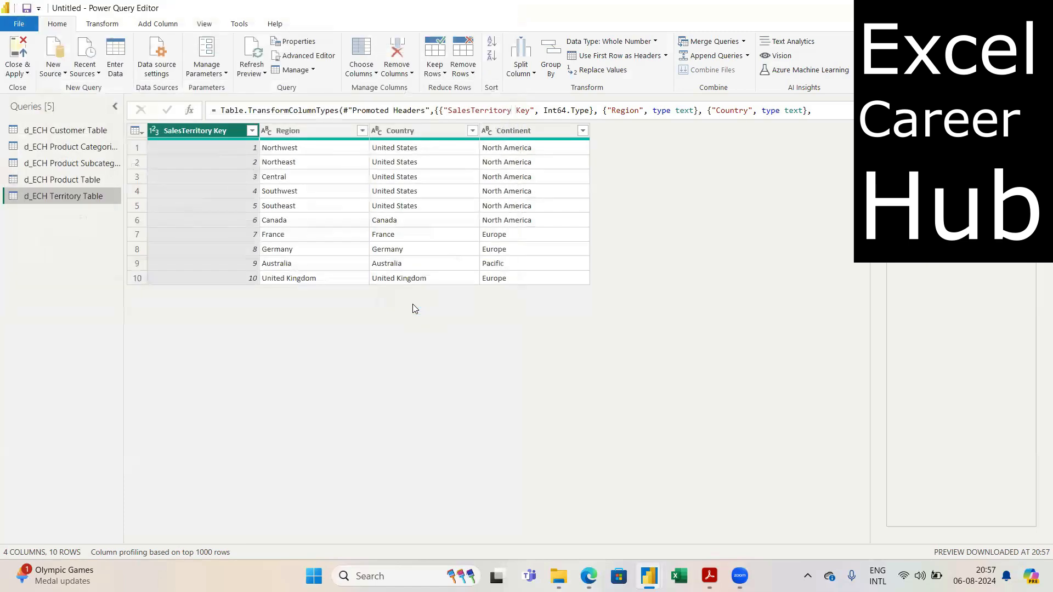